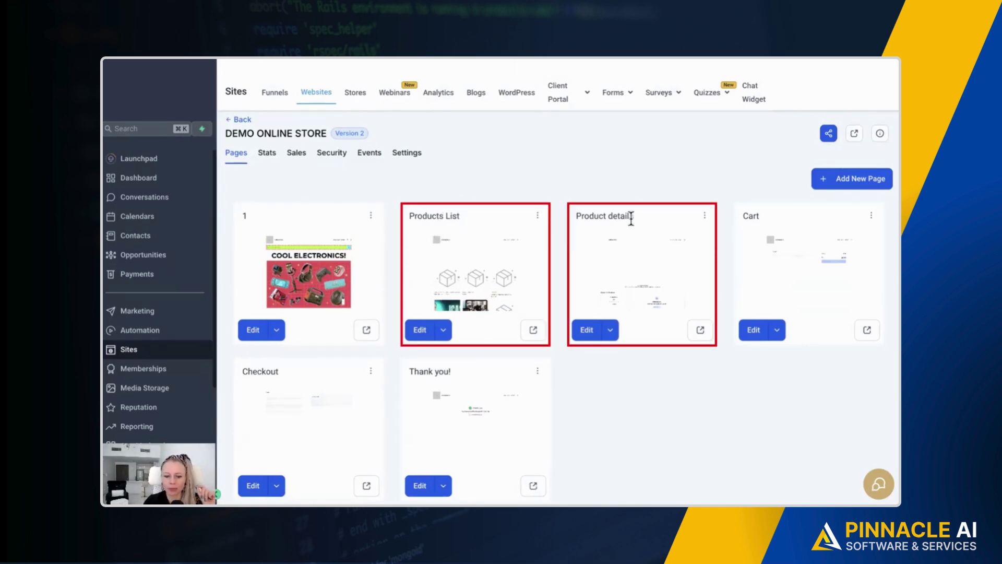
Open the DEMO ONLINE STORE Products List page (/products-list) in the page editor.
{"action": "left_click", "coordinate": [443, 330]}
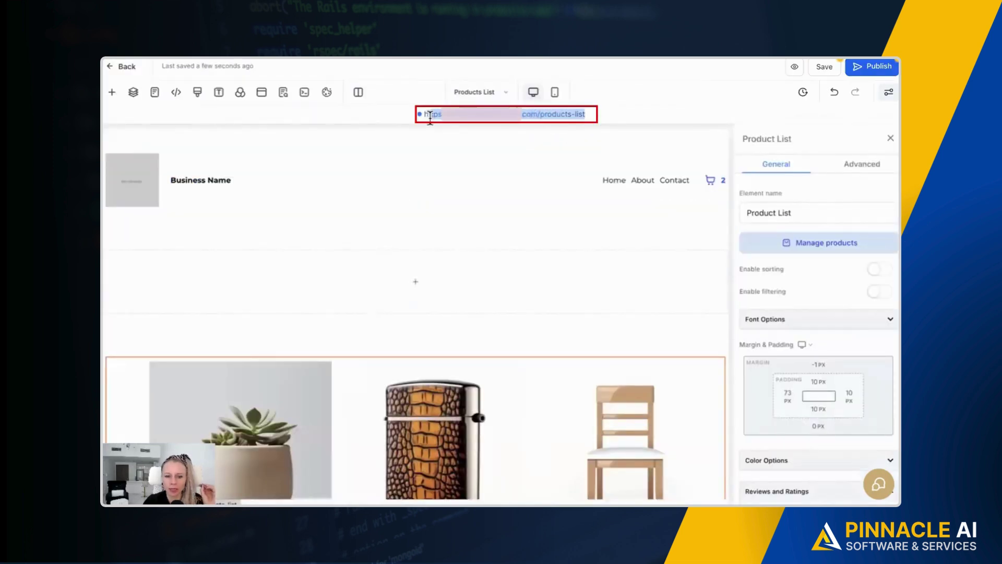
{"action": "scroll", "coordinate": [534, 237], "scroll_direction": "down", "scroll_amount": 5}
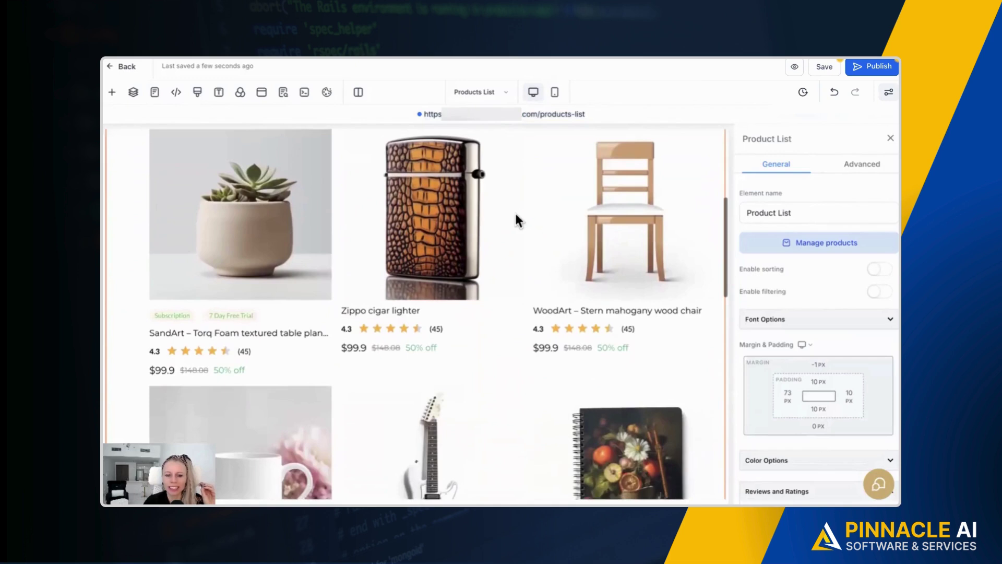
{"action": "scroll", "coordinate": [515, 211], "scroll_direction": "up", "scroll_amount": 1}
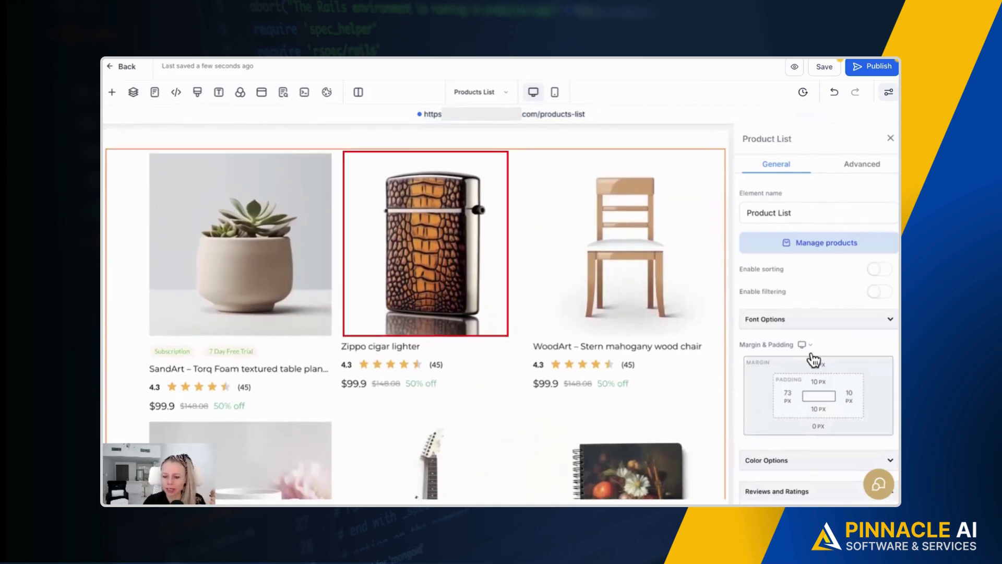
{"action": "scroll", "coordinate": [806, 399], "scroll_direction": "down", "scroll_amount": 5}
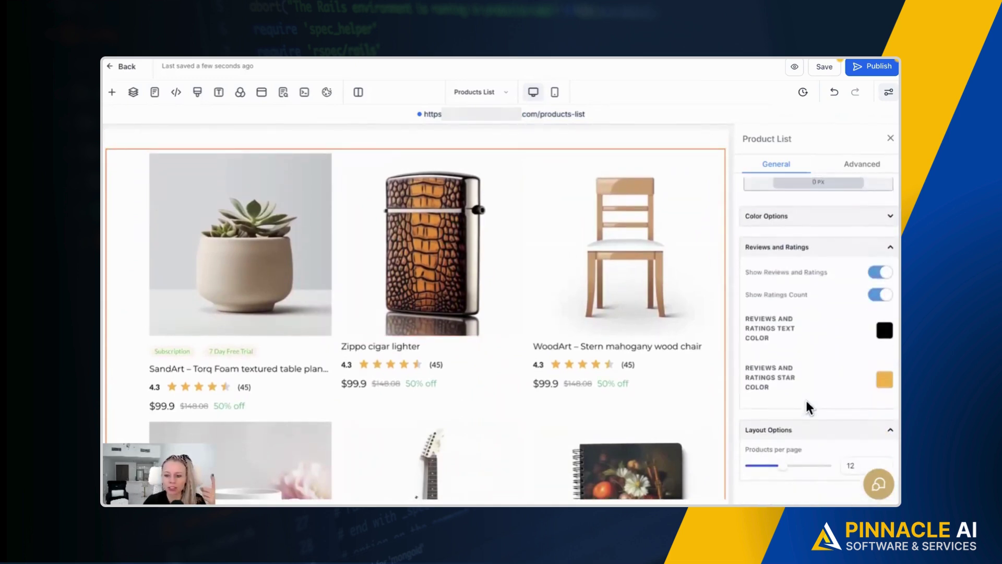
{"action": "scroll", "coordinate": [806, 402], "scroll_direction": "up", "scroll_amount": 1}
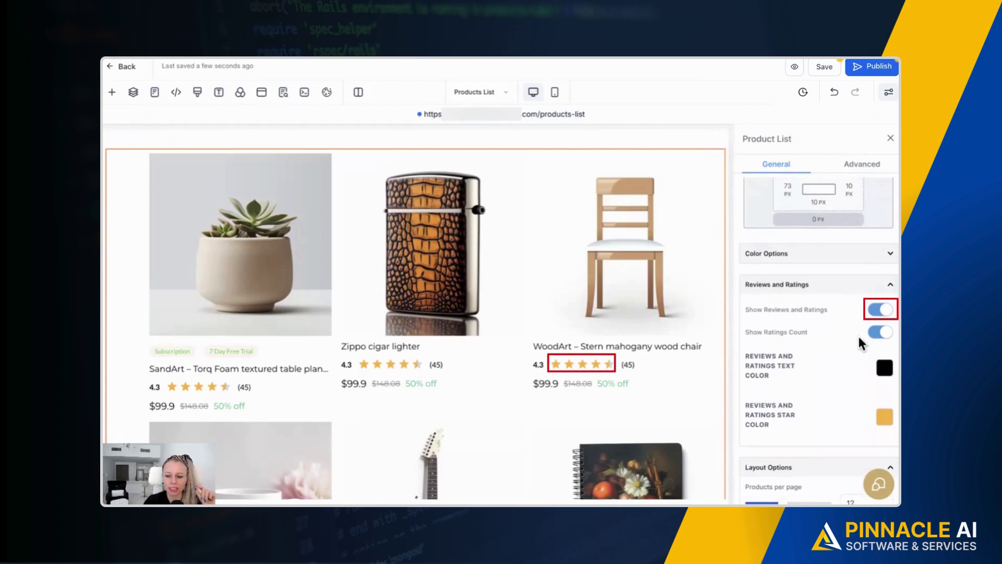
{"action": "left_click", "coordinate": [880, 309]}
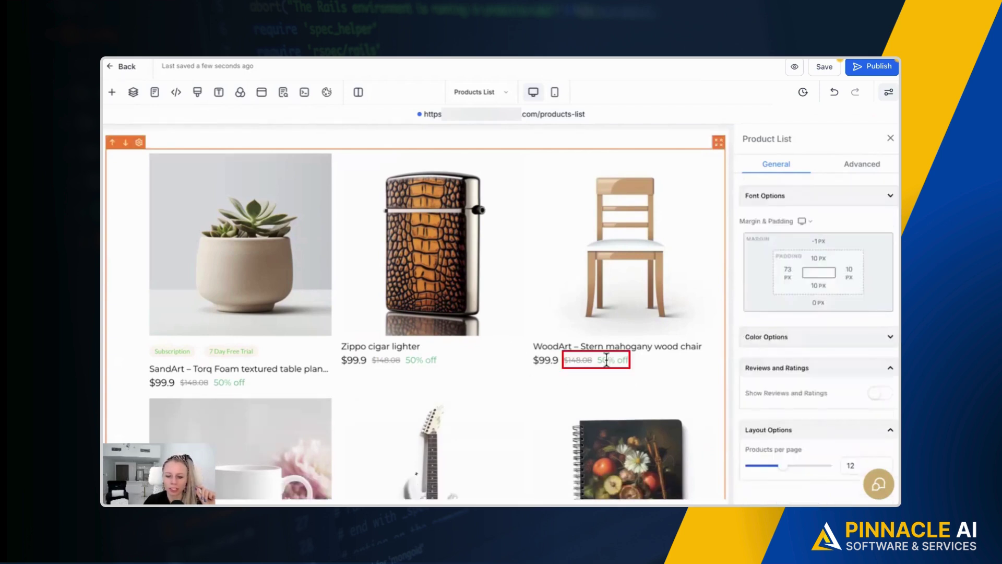
{"action": "left_click", "coordinate": [882, 396]}
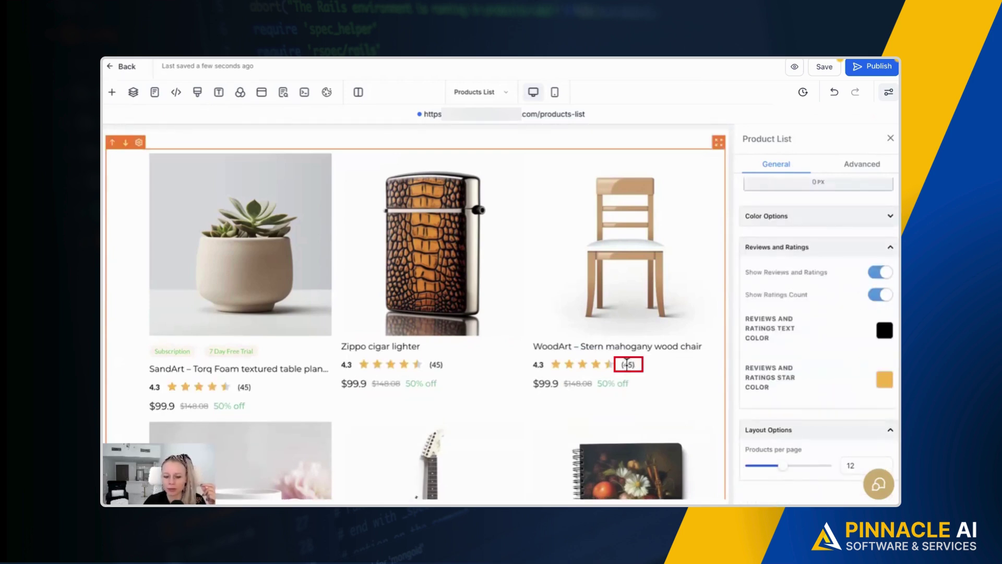
{"action": "left_click", "coordinate": [881, 295]}
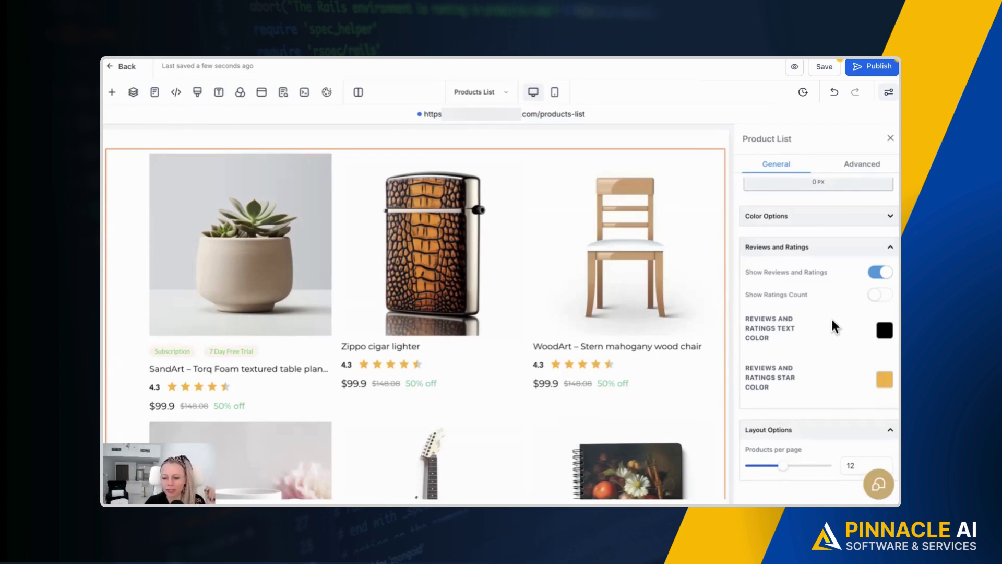
{"action": "left_click", "coordinate": [874, 295]}
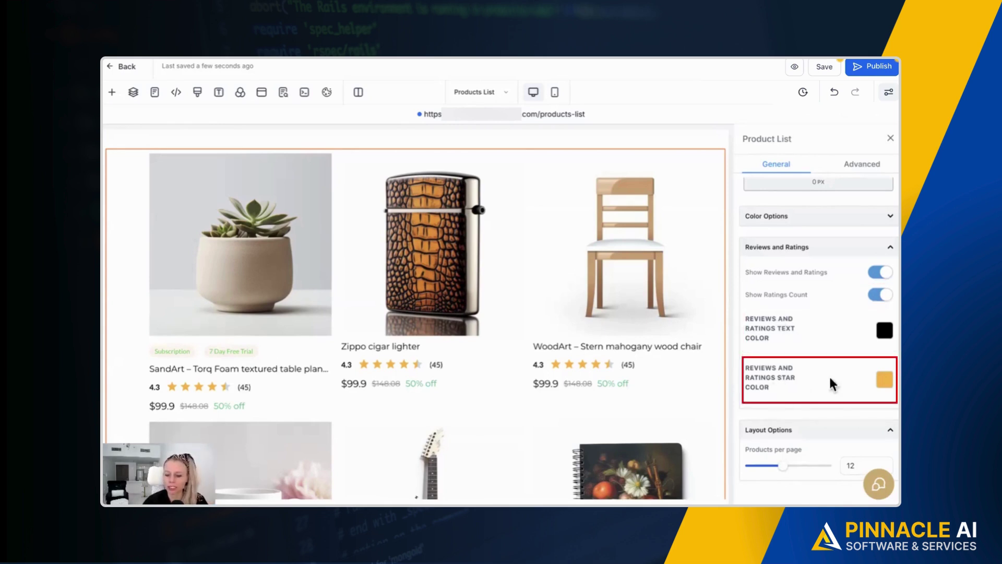
Set the Reviews and Ratings text colour to magenta and the star colour to green.
{"action": "left_click", "coordinate": [884, 330]}
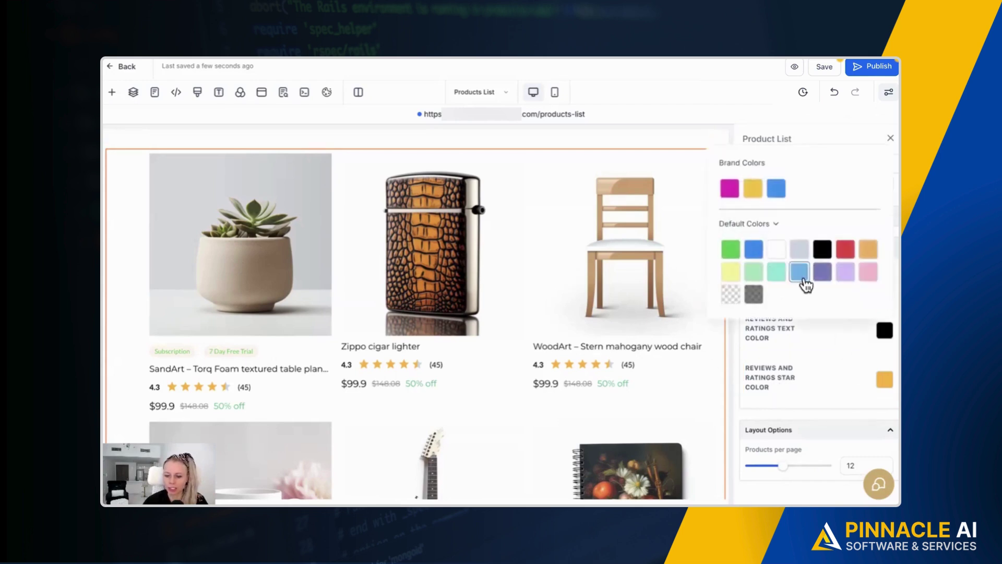
{"action": "left_click", "coordinate": [730, 188]}
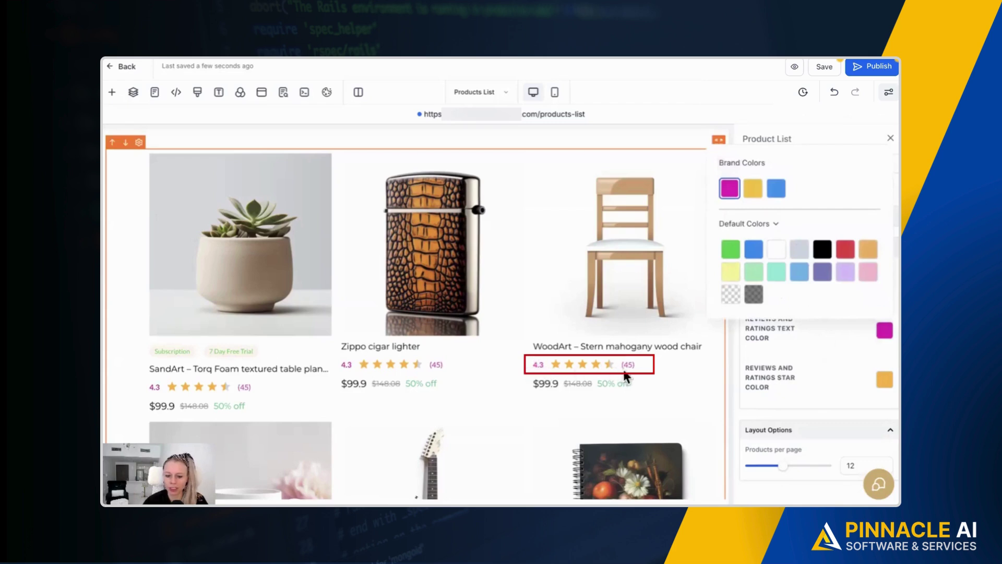
{"action": "left_click", "coordinate": [828, 343]}
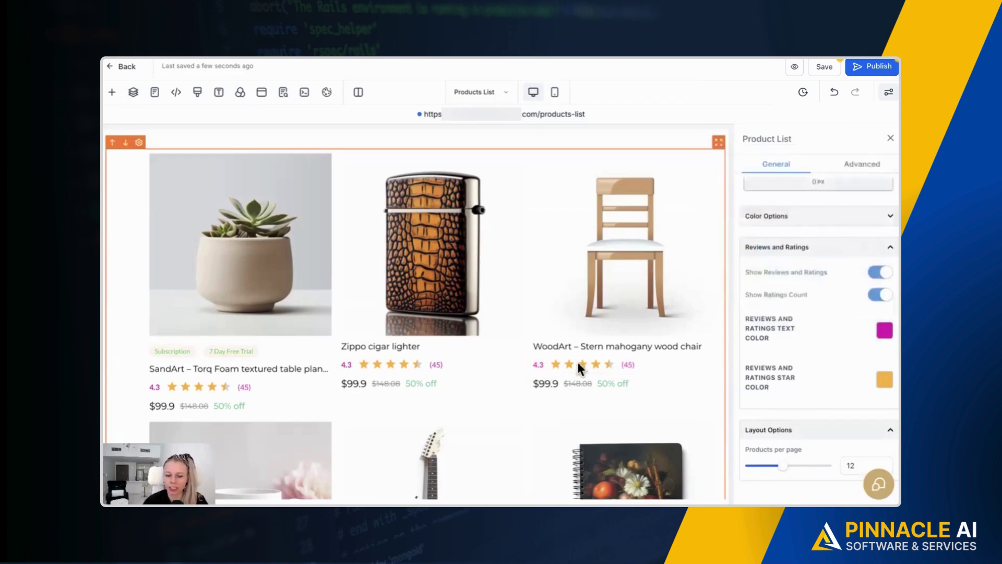
{"action": "left_click", "coordinate": [885, 380]}
{"action": "left_click", "coordinate": [731, 298]}
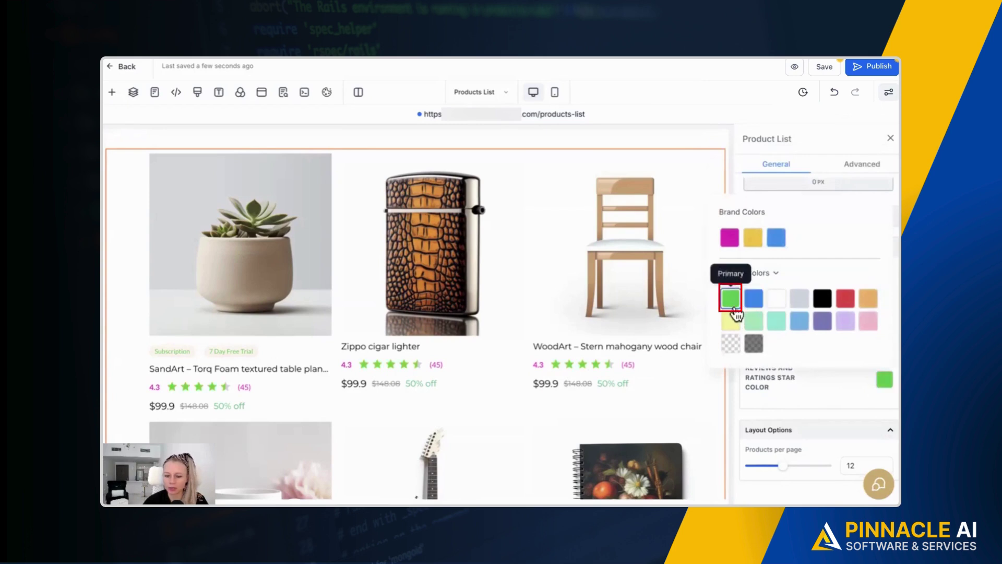
{"action": "left_click", "coordinate": [826, 373]}
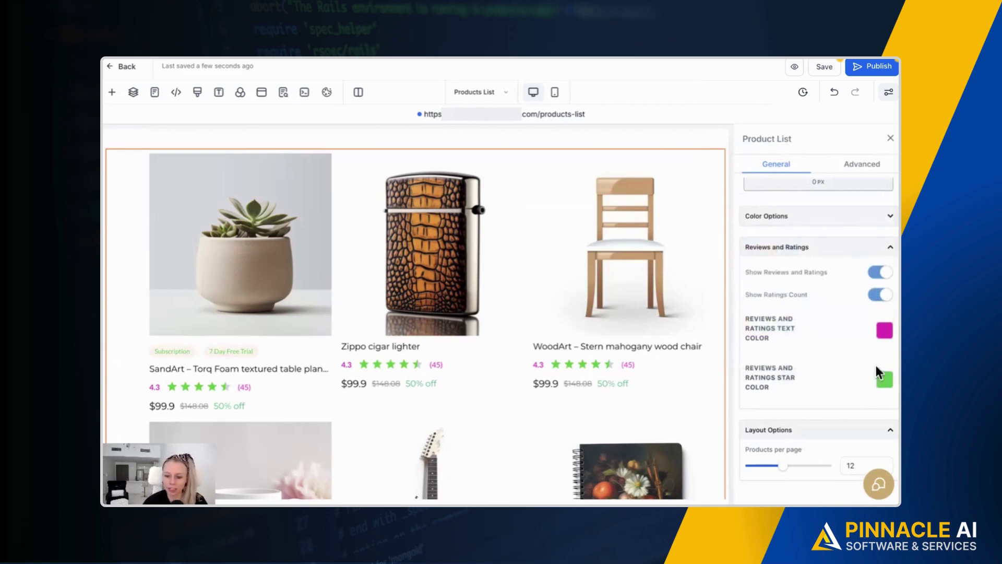
{"action": "scroll", "coordinate": [866, 372], "scroll_direction": "up", "scroll_amount": 1}
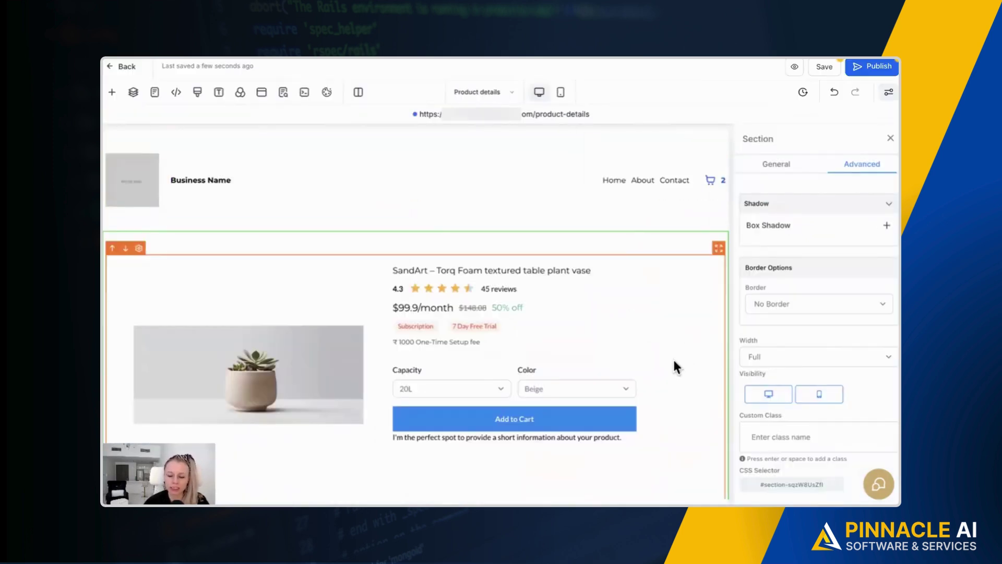
Select the Product Detail element and bring its Reviews and Ratings settings into view.
{"action": "scroll", "coordinate": [665, 365], "scroll_direction": "down", "scroll_amount": 1}
{"action": "scroll", "coordinate": [666, 367], "scroll_direction": "down", "scroll_amount": 1}
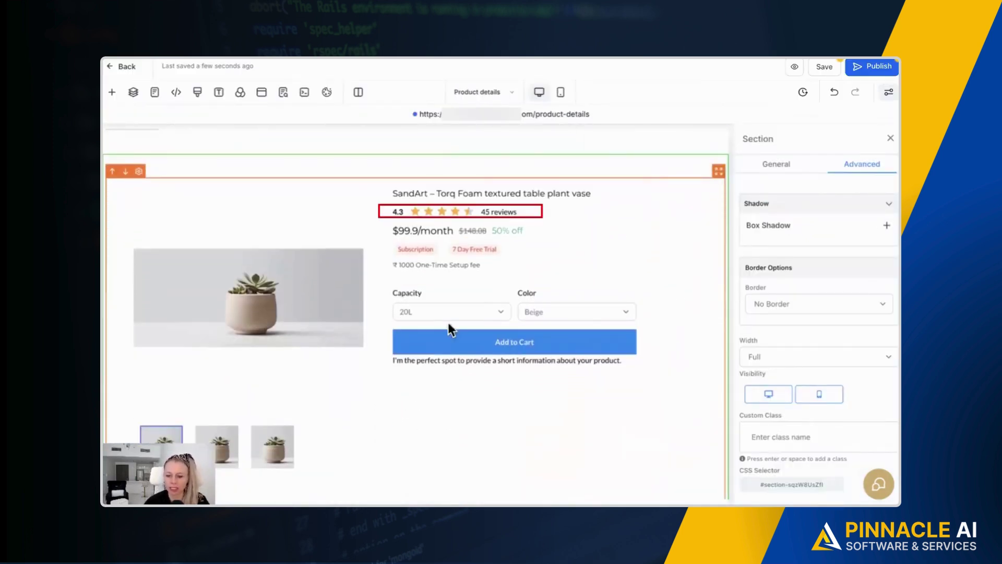
{"action": "left_click", "coordinate": [557, 216]}
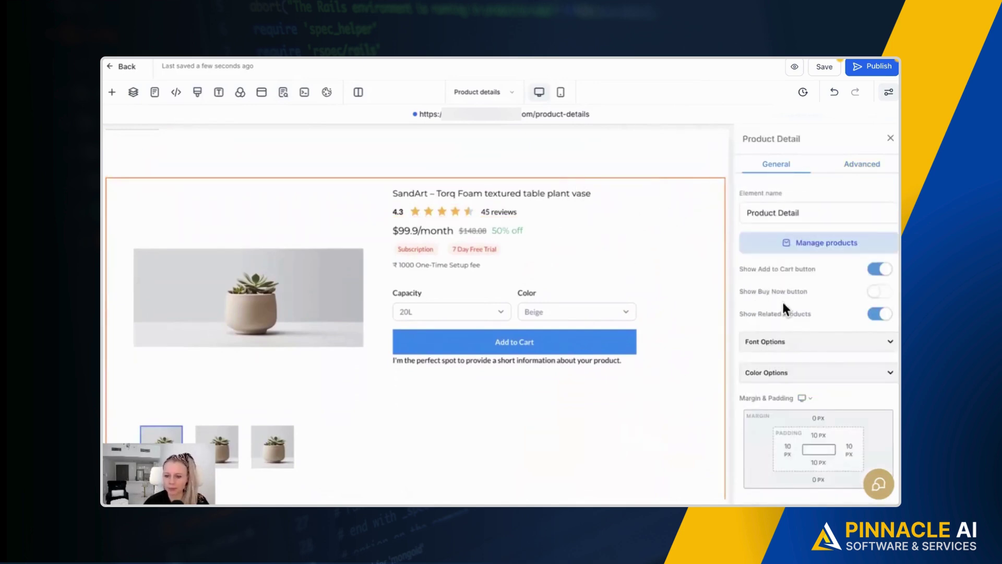
{"action": "scroll", "coordinate": [775, 313], "scroll_direction": "down", "scroll_amount": 5}
{"action": "scroll", "coordinate": [775, 314], "scroll_direction": "down", "scroll_amount": 1}
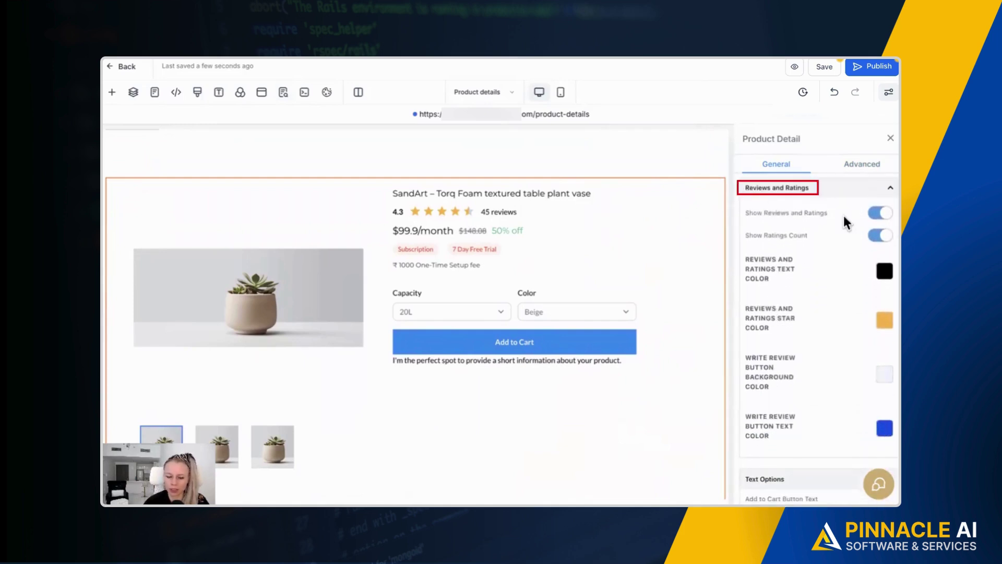
Toggle the reviews count and the rating row off and back on to test them.
{"action": "left_click", "coordinate": [878, 237]}
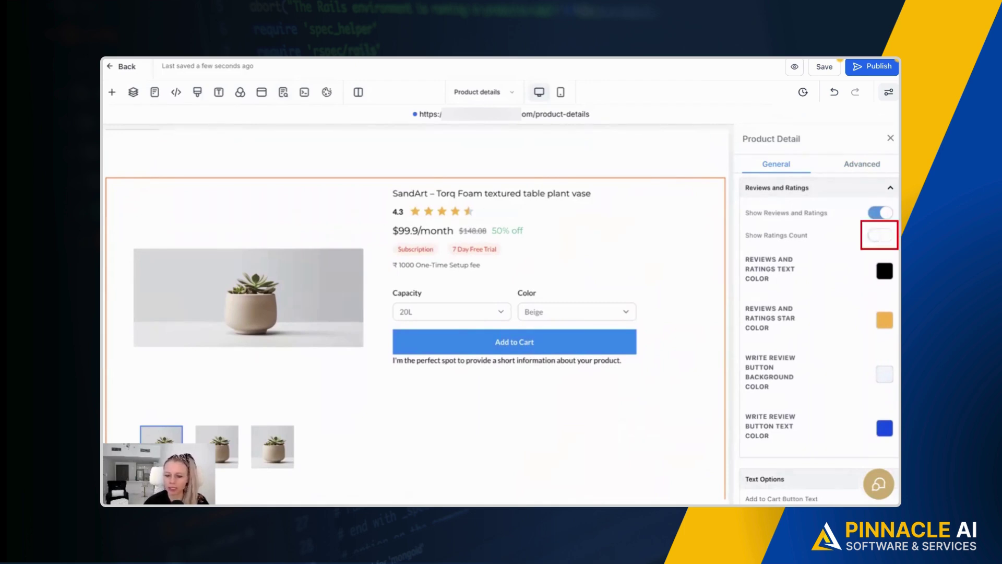
{"action": "left_click", "coordinate": [879, 235]}
{"action": "left_click", "coordinate": [877, 214]}
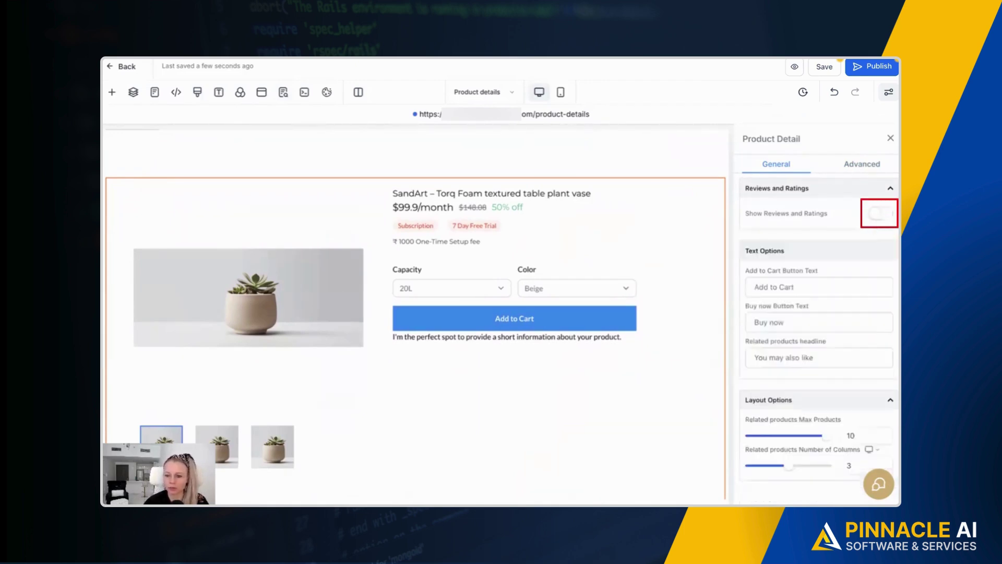
{"action": "left_click", "coordinate": [879, 214]}
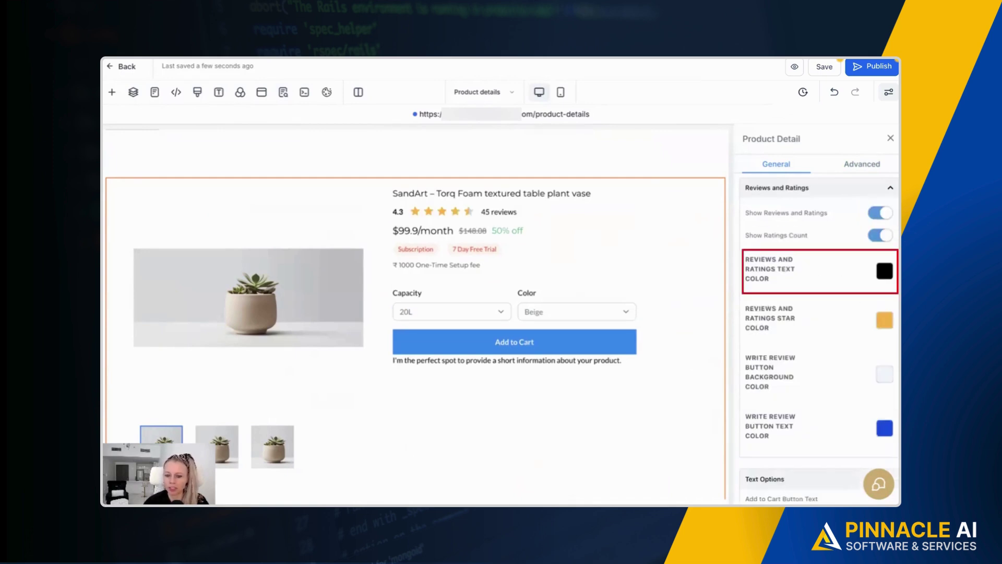
{"action": "scroll", "coordinate": [814, 339], "scroll_direction": "down", "scroll_amount": 1}
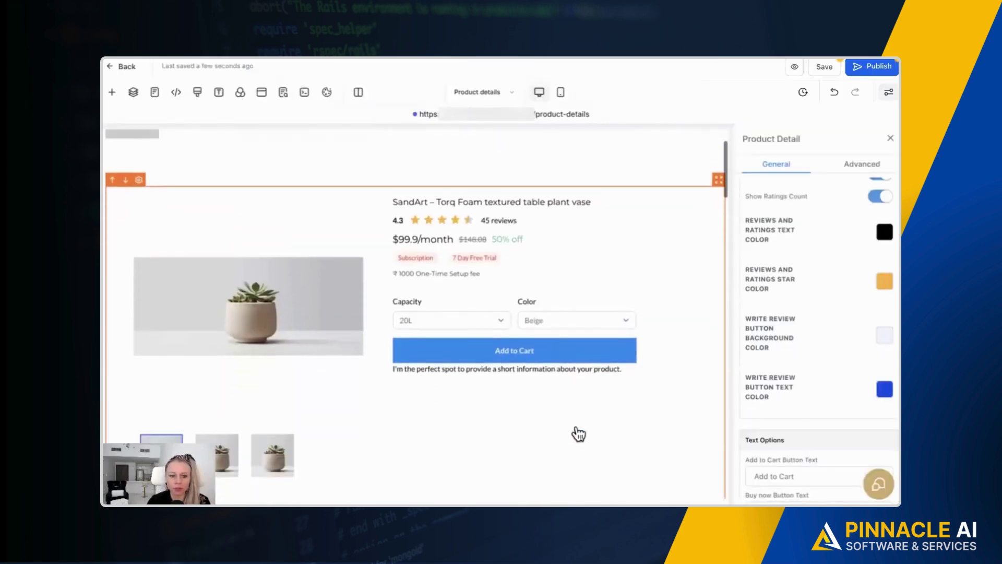
Scroll through the Customer reviews section down to the empty 0/5 reviews area.
{"action": "scroll", "coordinate": [572, 430], "scroll_direction": "down", "scroll_amount": 10}
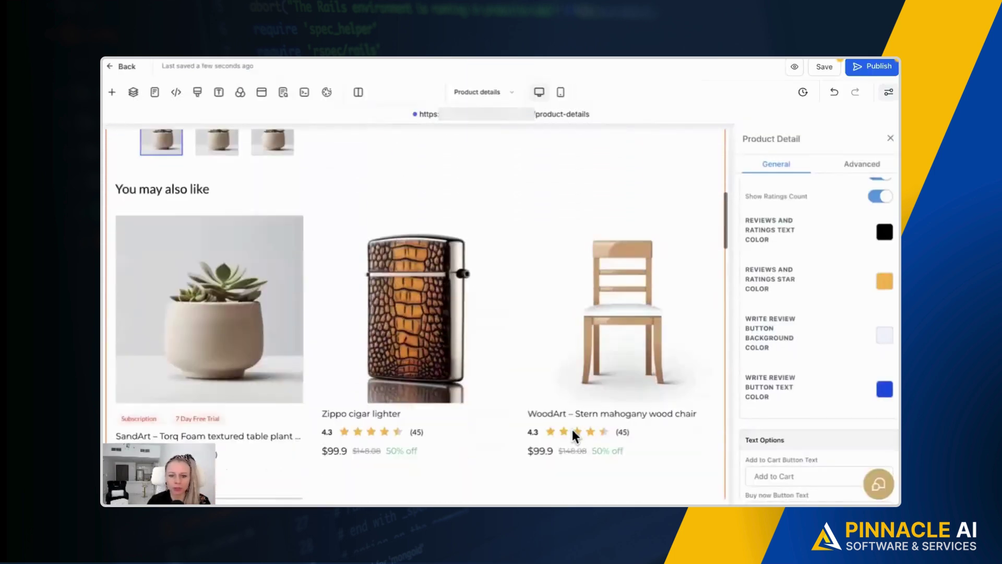
{"action": "scroll", "coordinate": [572, 436], "scroll_direction": "down", "scroll_amount": 10}
{"action": "scroll", "coordinate": [572, 436], "scroll_direction": "up", "scroll_amount": 5}
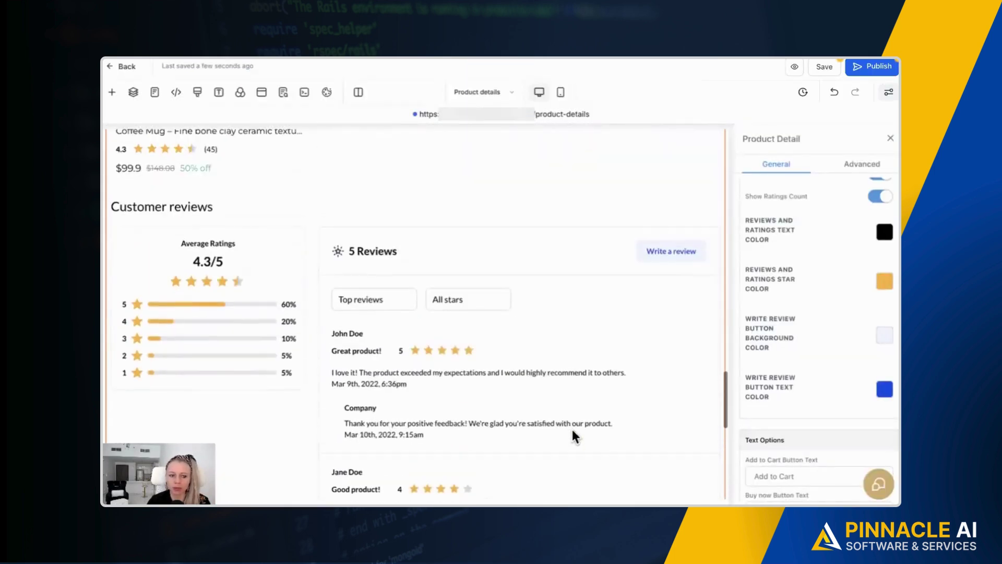
{"action": "scroll", "coordinate": [520, 282], "scroll_direction": "down", "scroll_amount": 2}
{"action": "scroll", "coordinate": [519, 277], "scroll_direction": "up", "scroll_amount": 2}
{"action": "scroll", "coordinate": [518, 304], "scroll_direction": "down", "scroll_amount": 1}
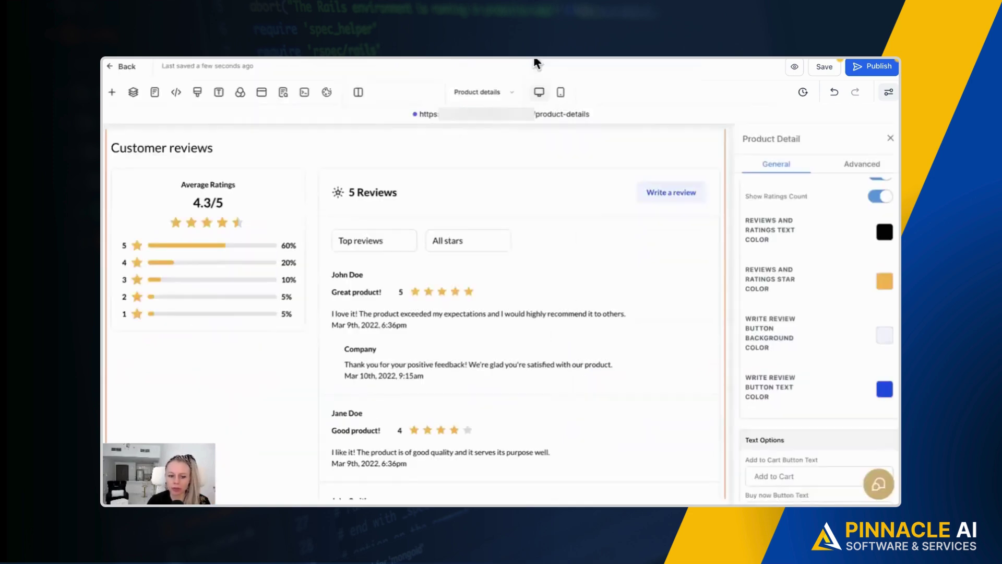
{"action": "scroll", "coordinate": [225, 209], "scroll_direction": "down", "scroll_amount": 2}
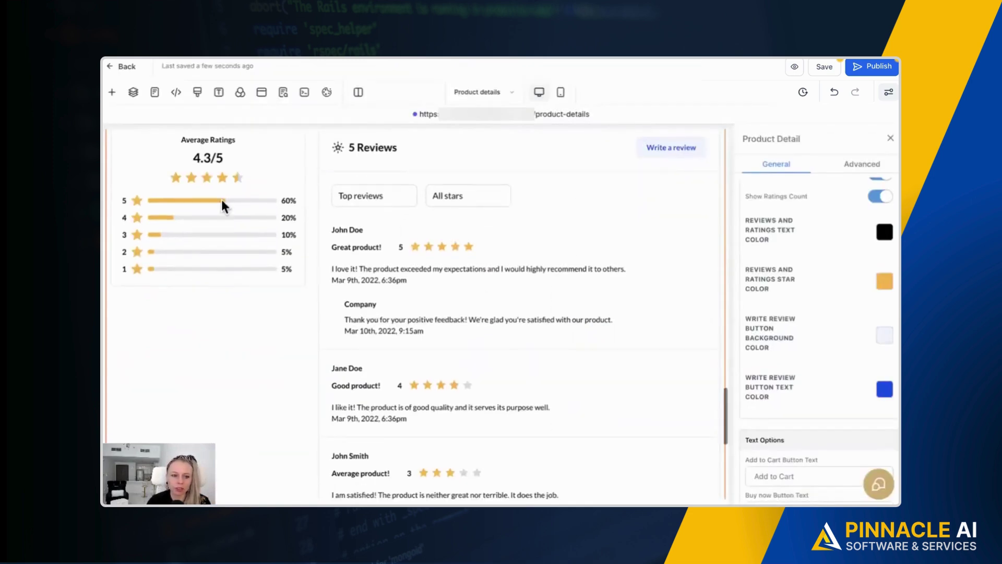
{"action": "scroll", "coordinate": [320, 209], "scroll_direction": "up", "scroll_amount": 1}
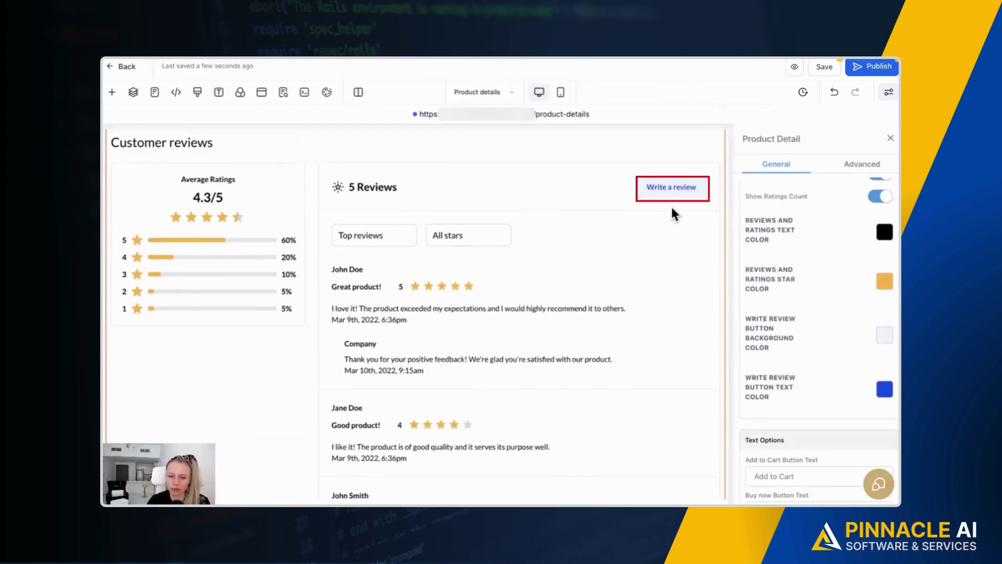
{"action": "scroll", "coordinate": [672, 215], "scroll_direction": "down", "scroll_amount": 3}
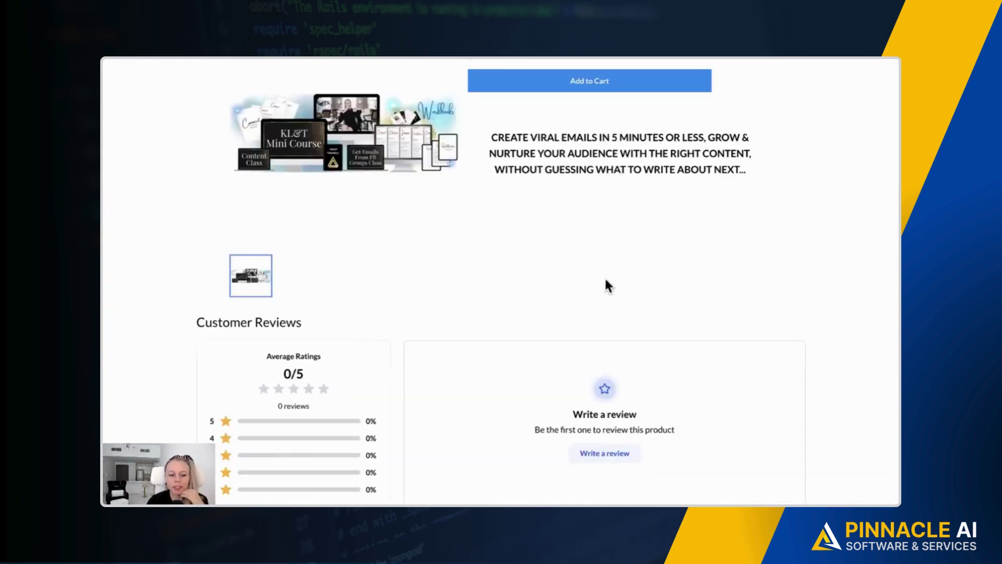
Open the review form and enter the reviewer's e-mail and saved contact number.
{"action": "scroll", "coordinate": [592, 316], "scroll_direction": "down", "scroll_amount": 1}
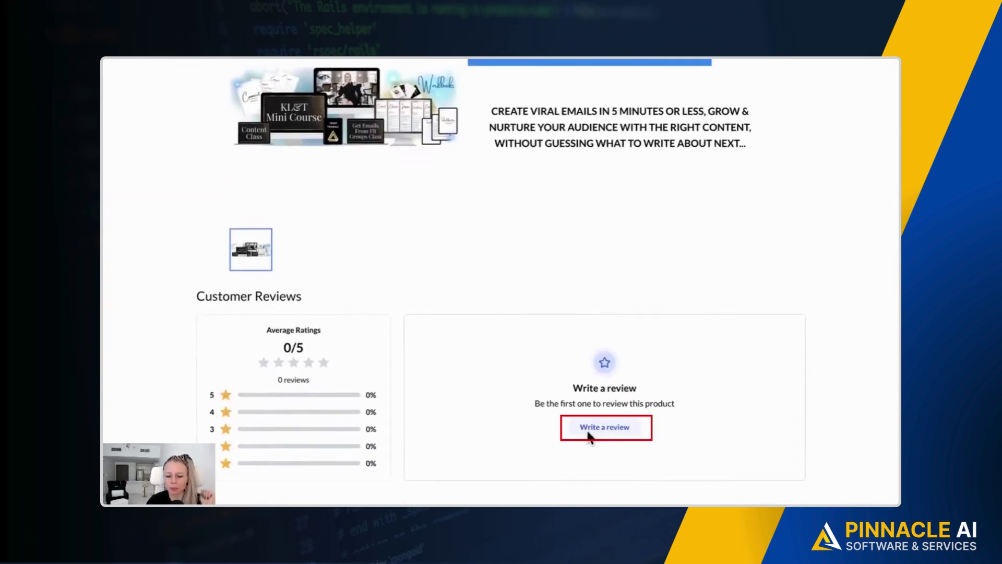
{"action": "left_click", "coordinate": [614, 429]}
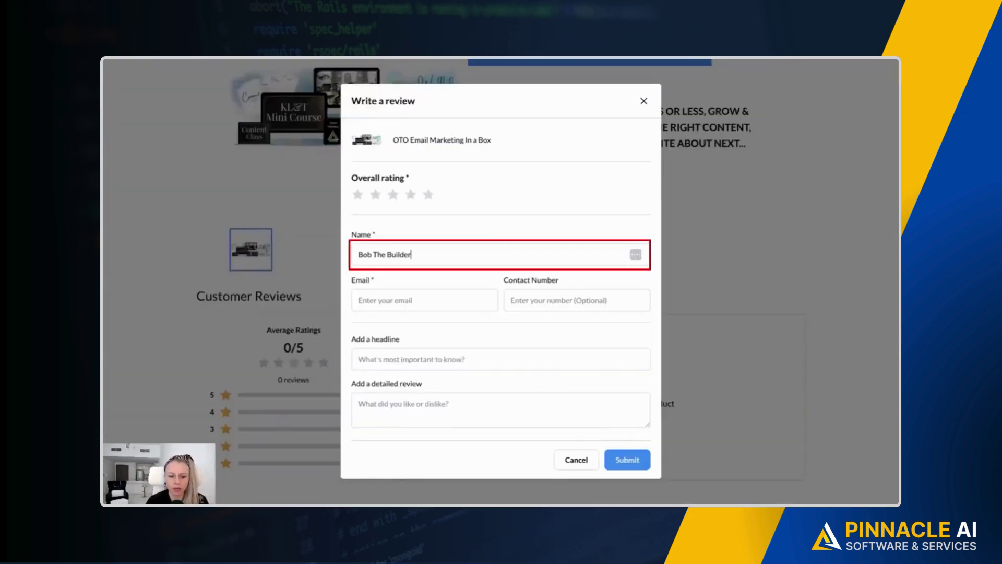
{"action": "key", "text": "Tab"}
{"action": "left_click", "coordinate": [514, 302]}
{"action": "key", "text": "Down"}
{"action": "key", "text": "Return"}
Write 'Changed my life' with detail 'I made $10k in 3 weeks.', rate five stars, submit.
{"action": "left_click", "coordinate": [480, 367]}
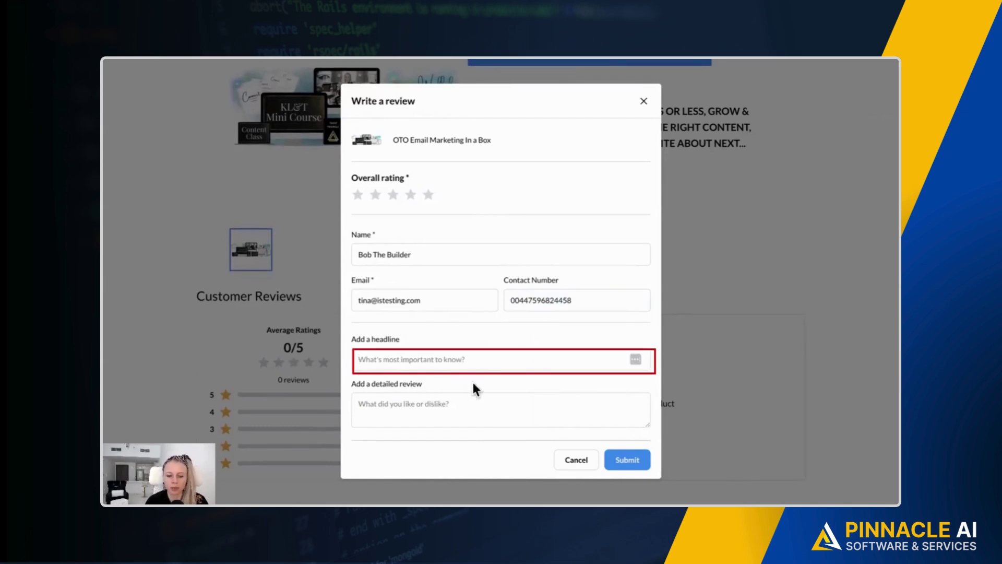
{"action": "type", "text": "Changed my life"}
{"action": "left_click", "coordinate": [400, 407]}
{"action": "type", "text": "I made $10k in 3 weeks."}
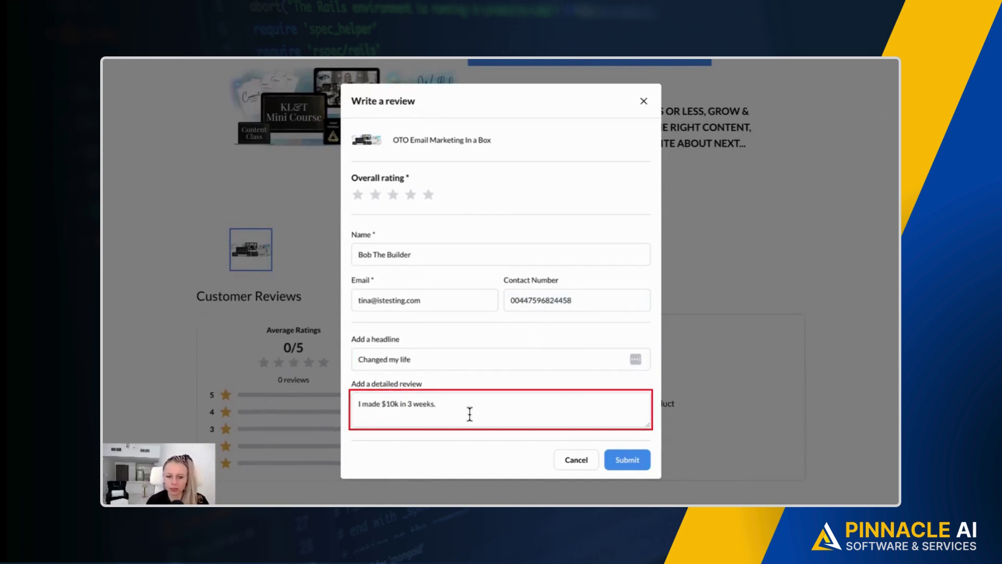
{"action": "left_click", "coordinate": [429, 197]}
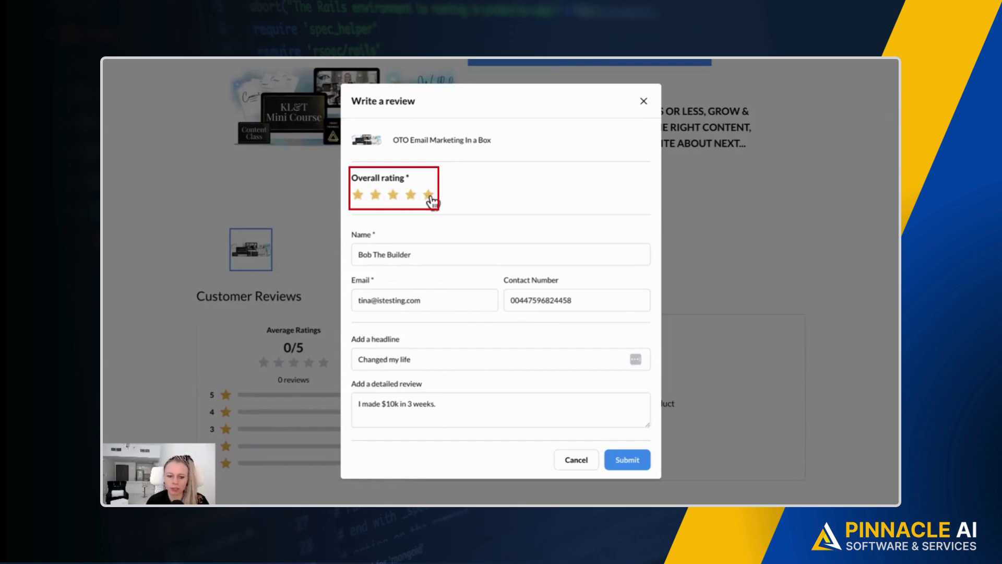
{"action": "left_click", "coordinate": [638, 463]}
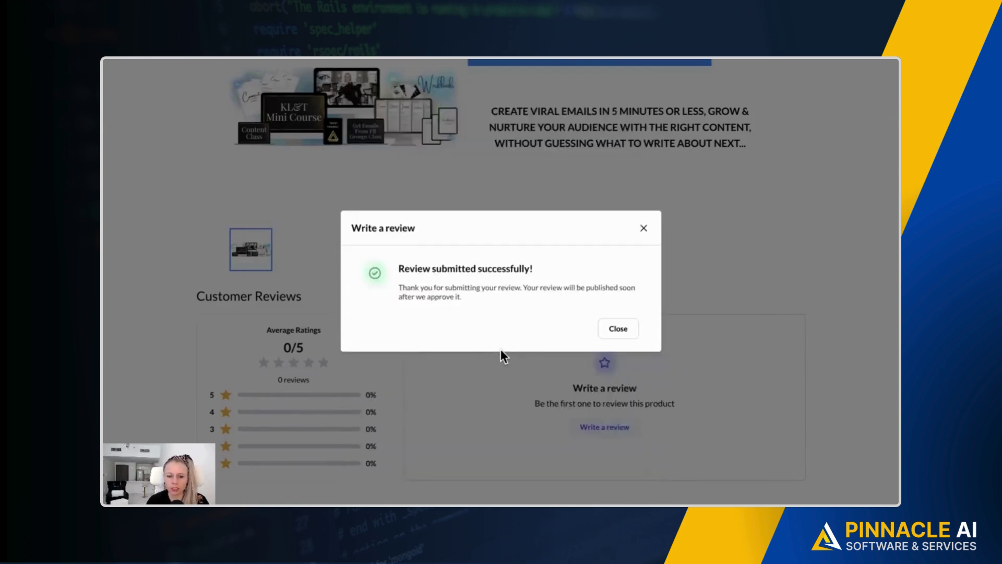
{"action": "left_click", "coordinate": [618, 329]}
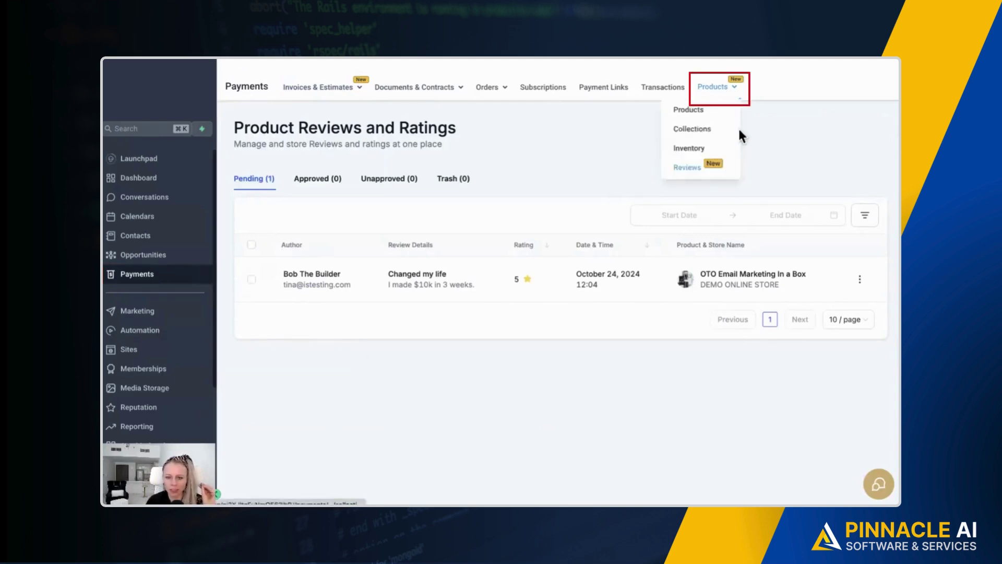
Check the empty Approved, Unapproved and Trash review tabs, then return to Pending.
{"action": "mouse_move", "coordinate": [716, 88]}
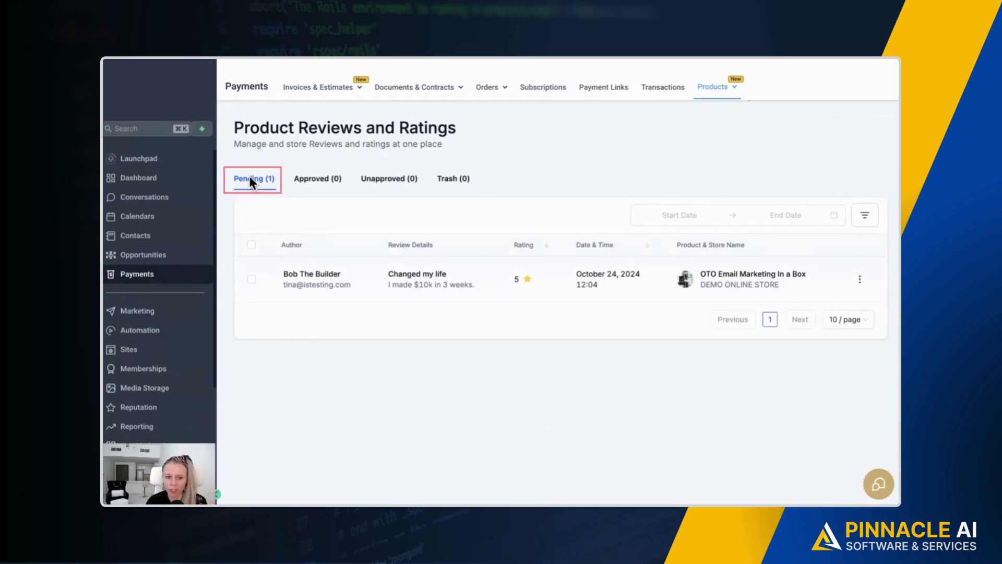
{"action": "left_click", "coordinate": [307, 191]}
{"action": "left_click", "coordinate": [386, 187]}
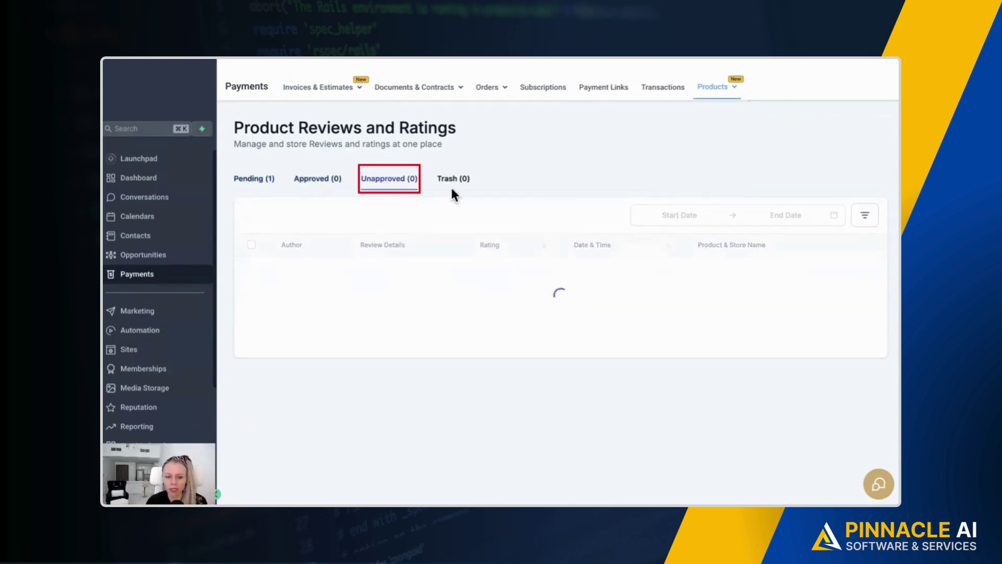
{"action": "left_click", "coordinate": [459, 183]}
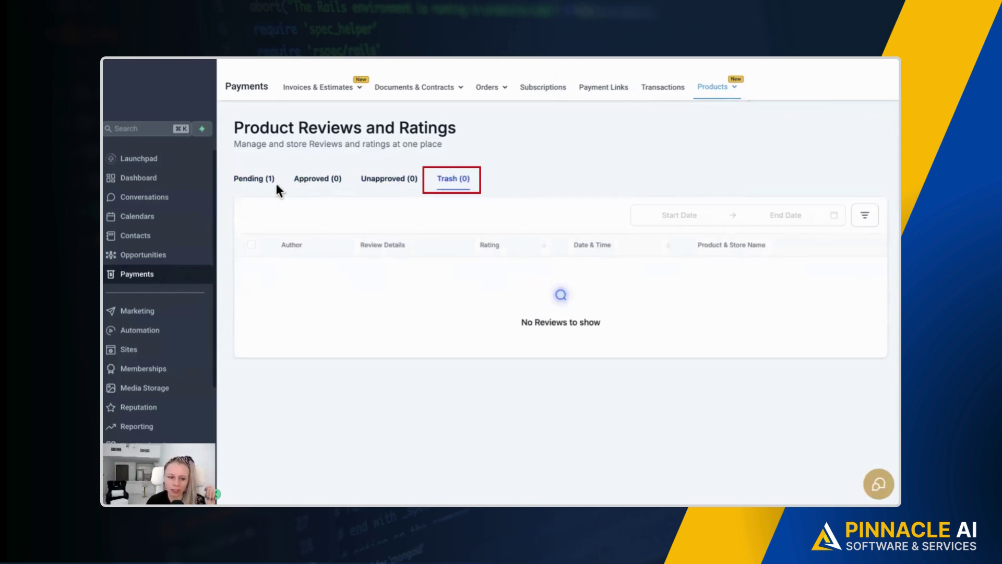
{"action": "left_click", "coordinate": [257, 184]}
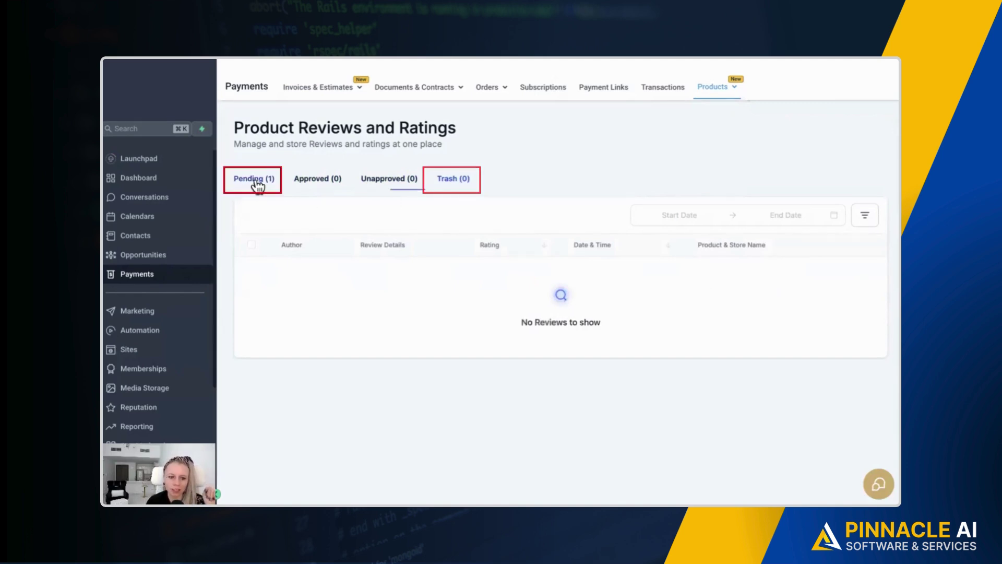
Glance at the date and filter options, then approve 'Changed my life' and view Approved.
{"action": "left_click", "coordinate": [674, 216]}
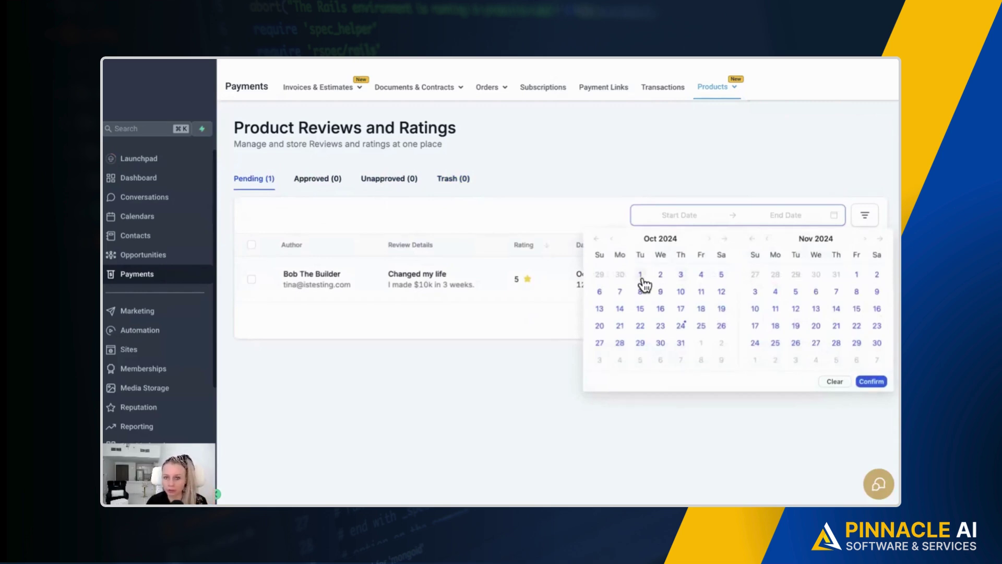
{"action": "left_click", "coordinate": [865, 215]}
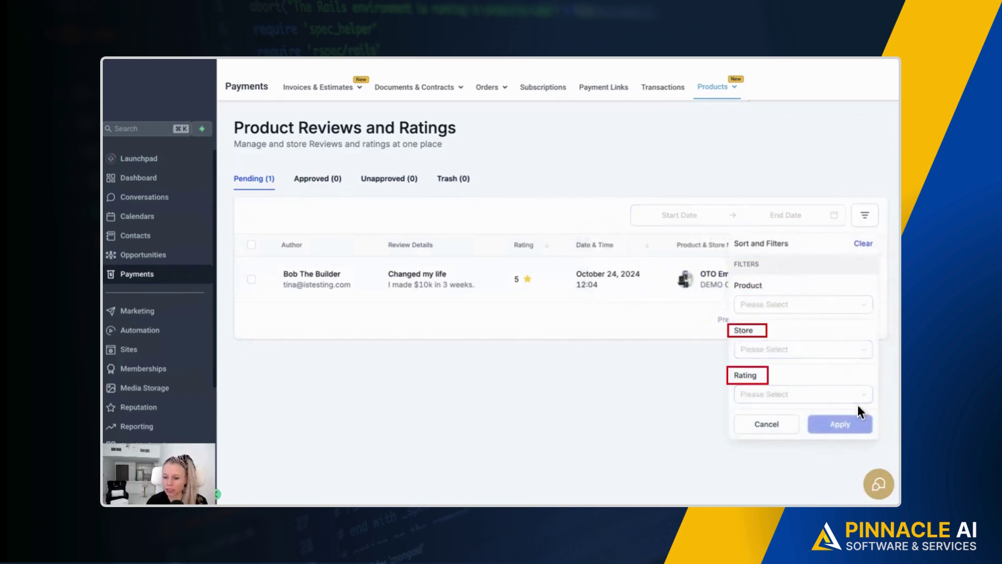
{"action": "left_click", "coordinate": [782, 429]}
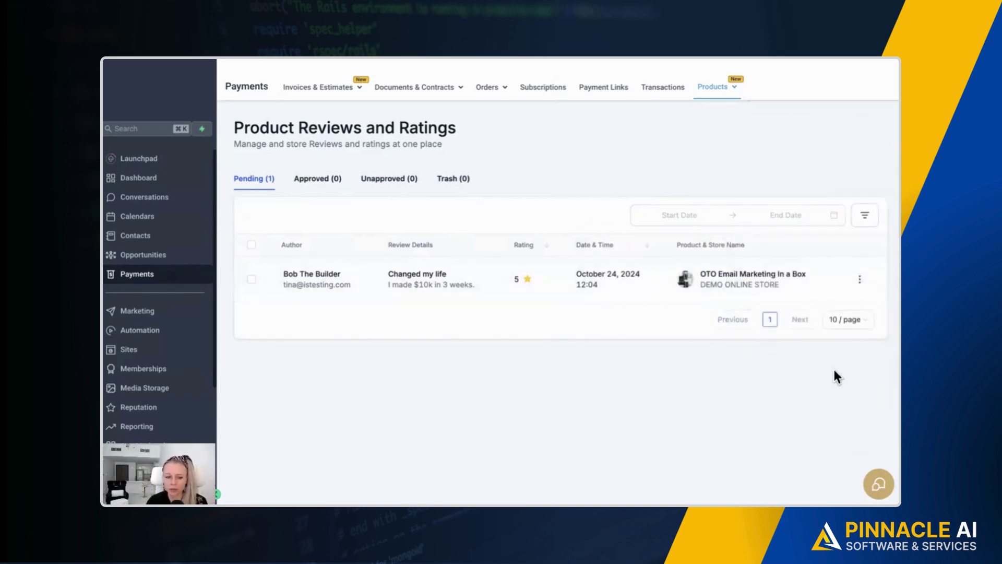
{"action": "left_click", "coordinate": [860, 281]}
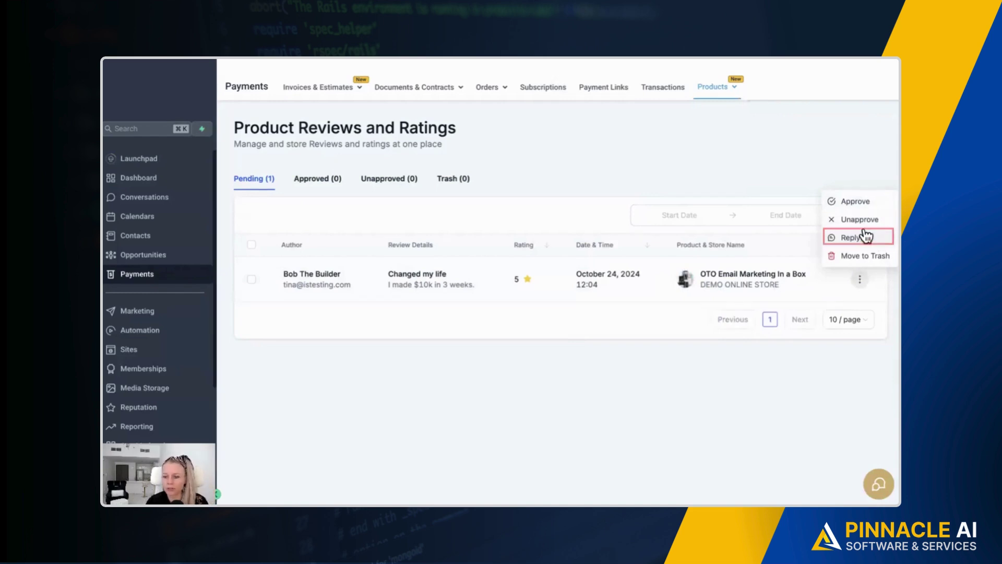
{"action": "left_click", "coordinate": [863, 205]}
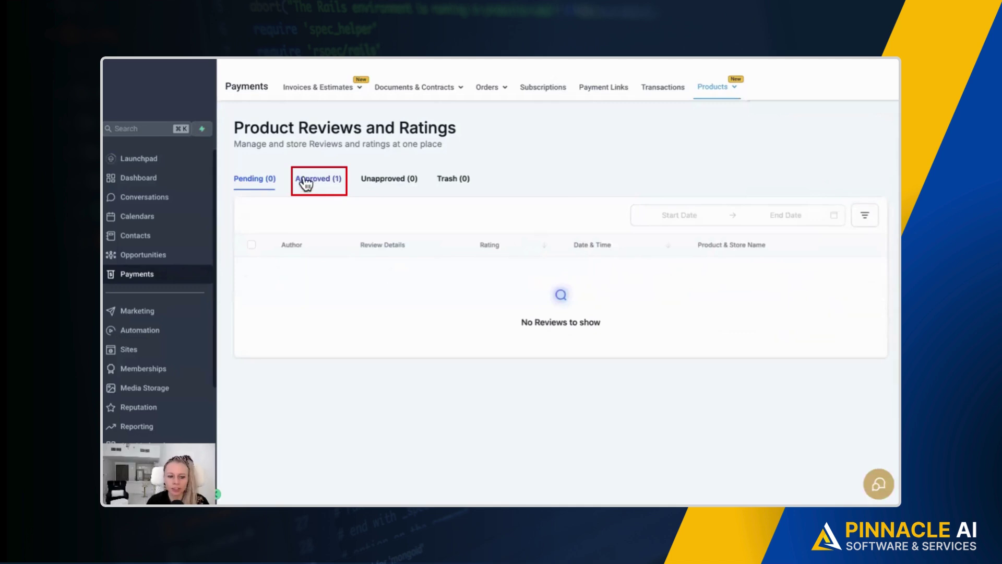
{"action": "left_click", "coordinate": [314, 180]}
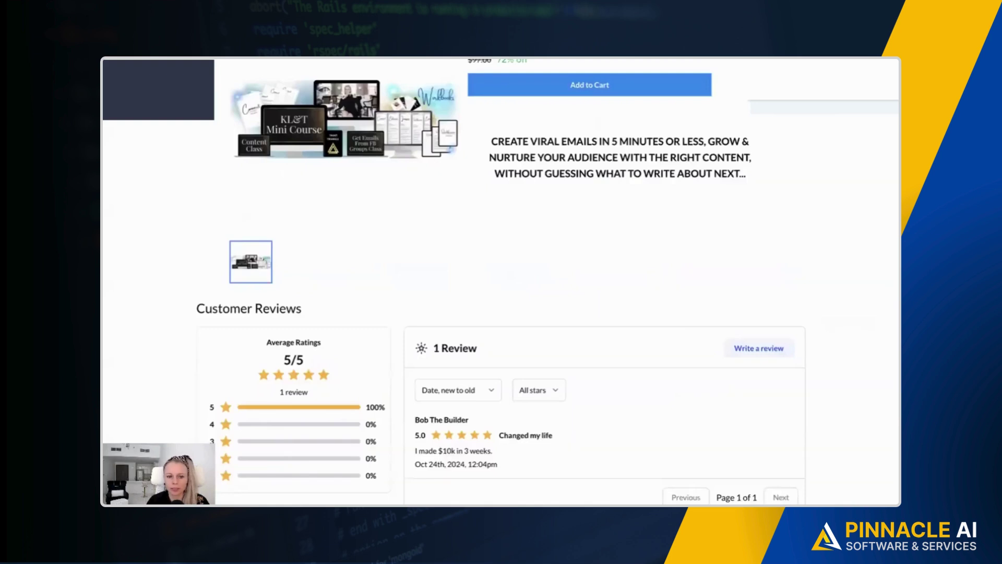
{"action": "scroll", "coordinate": [462, 173], "scroll_direction": "up", "scroll_amount": 3}
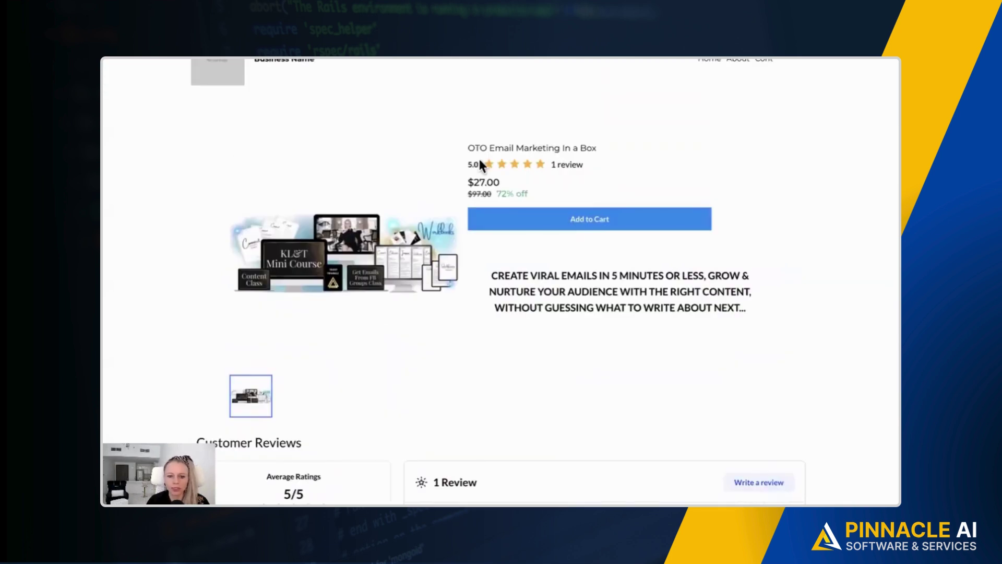
{"action": "left_click_drag", "start_coordinate": [587, 167], "coordinate": [566, 166]}
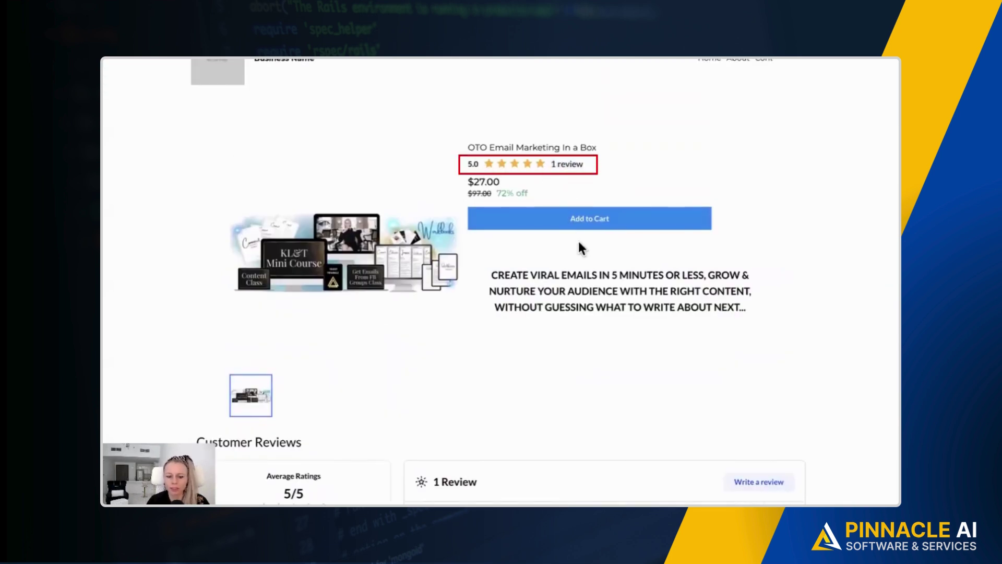
{"action": "scroll", "coordinate": [579, 249], "scroll_direction": "down", "scroll_amount": 3}
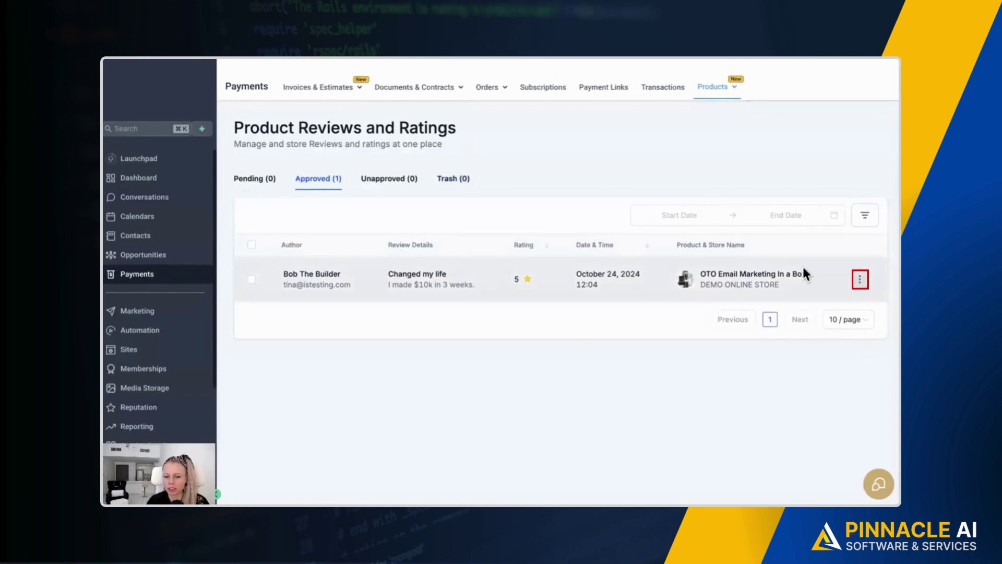
Reply 'Thank you for your kind words!' to the approved 'Changed my life' review.
{"action": "left_click", "coordinate": [860, 280]}
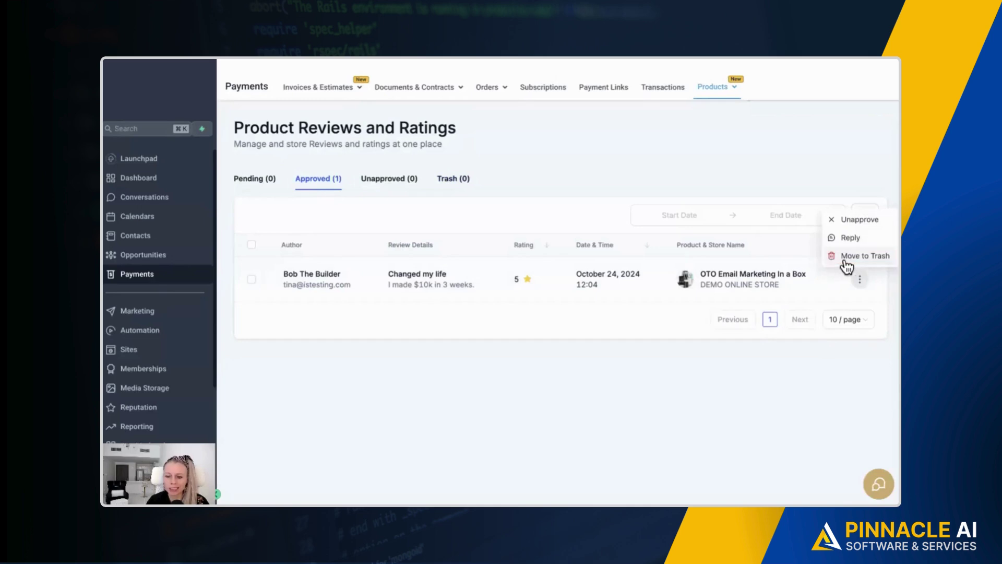
{"action": "left_click", "coordinate": [864, 238]}
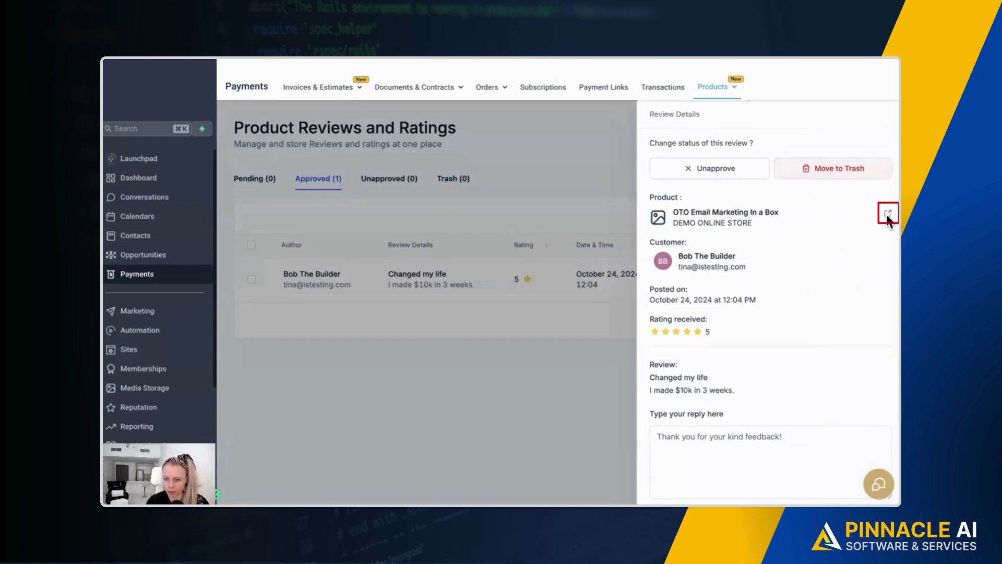
{"action": "scroll", "coordinate": [707, 280], "scroll_direction": "down", "scroll_amount": 1}
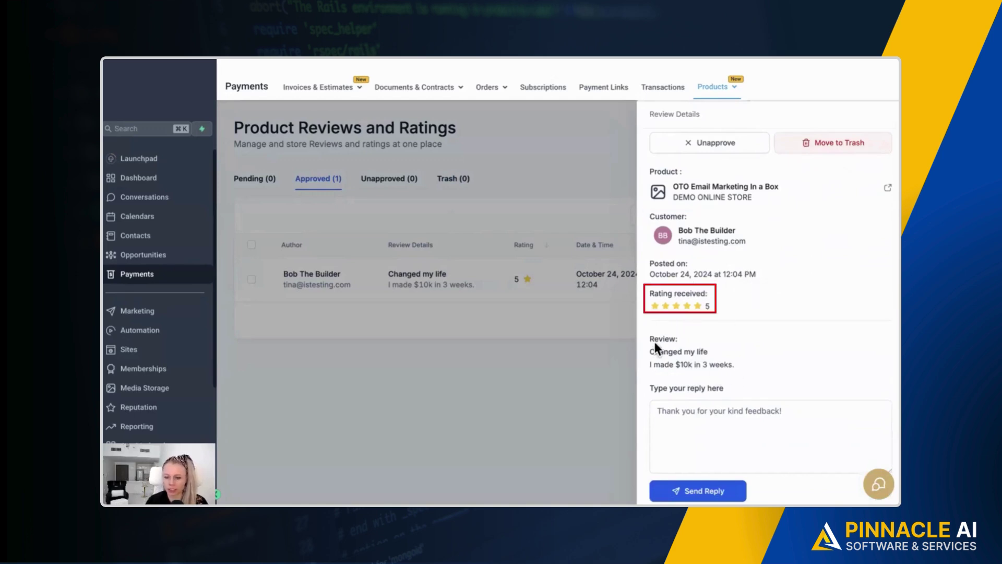
{"action": "left_click", "coordinate": [691, 405]}
{"action": "type", "text": "Thank you for your kind words!"}
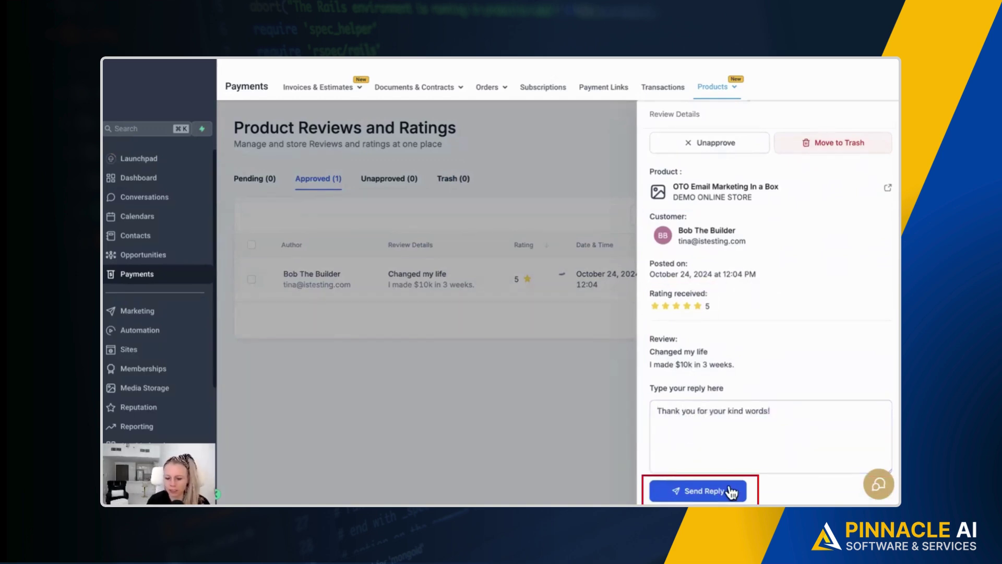
{"action": "left_click", "coordinate": [727, 488]}
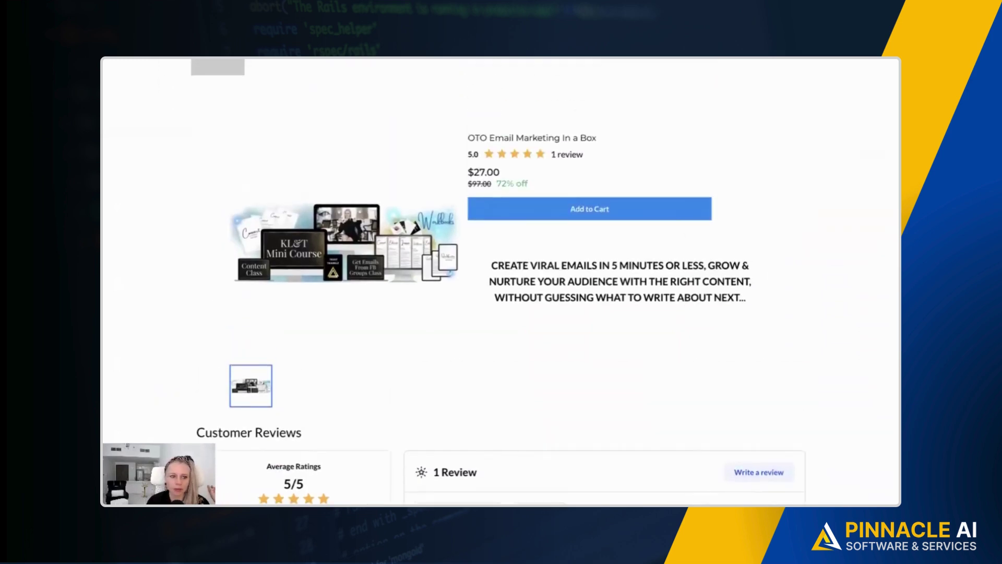
Trash the 'Changed my life' review, view Trash, and reload the storefront to confirm removal.
{"action": "scroll", "coordinate": [330, 99], "scroll_direction": "down", "scroll_amount": 4}
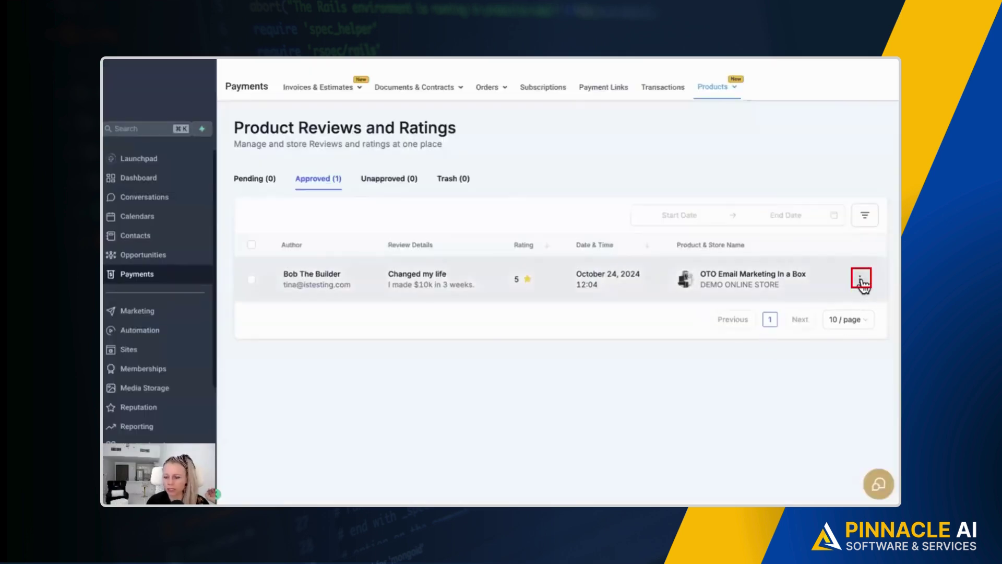
{"action": "left_click", "coordinate": [861, 279]}
{"action": "left_click", "coordinate": [862, 255]}
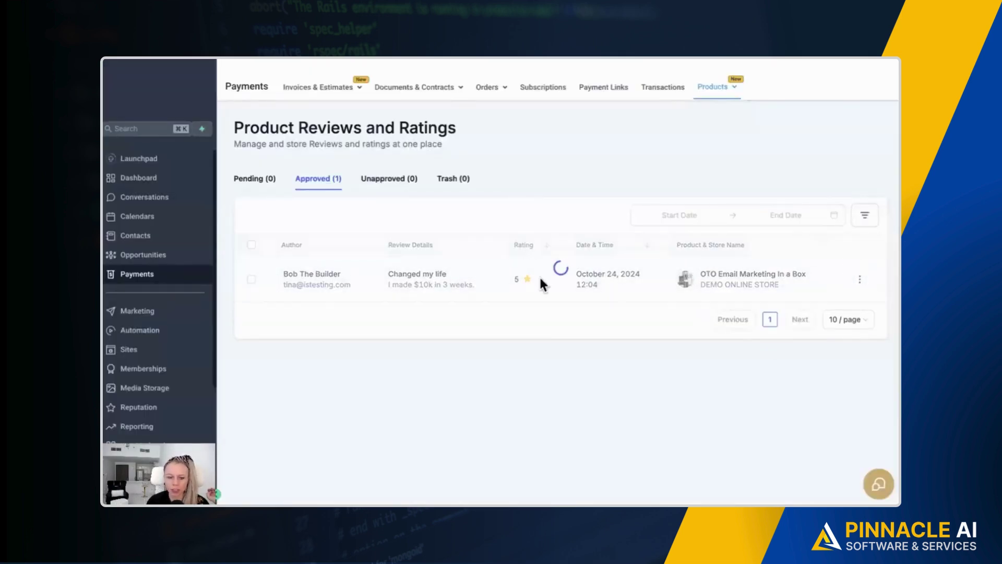
{"action": "left_click", "coordinate": [463, 177]}
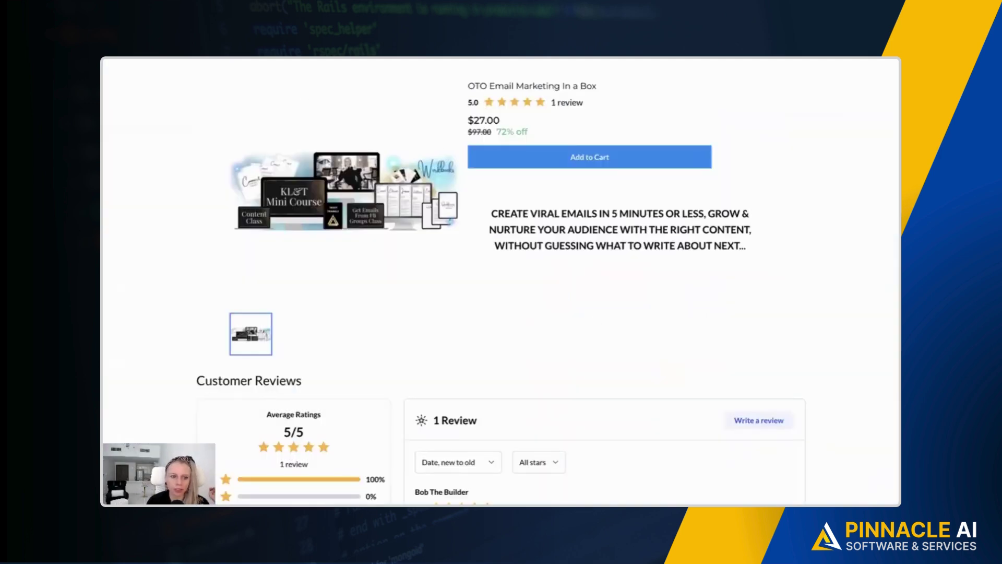
{"action": "key", "text": "F5"}
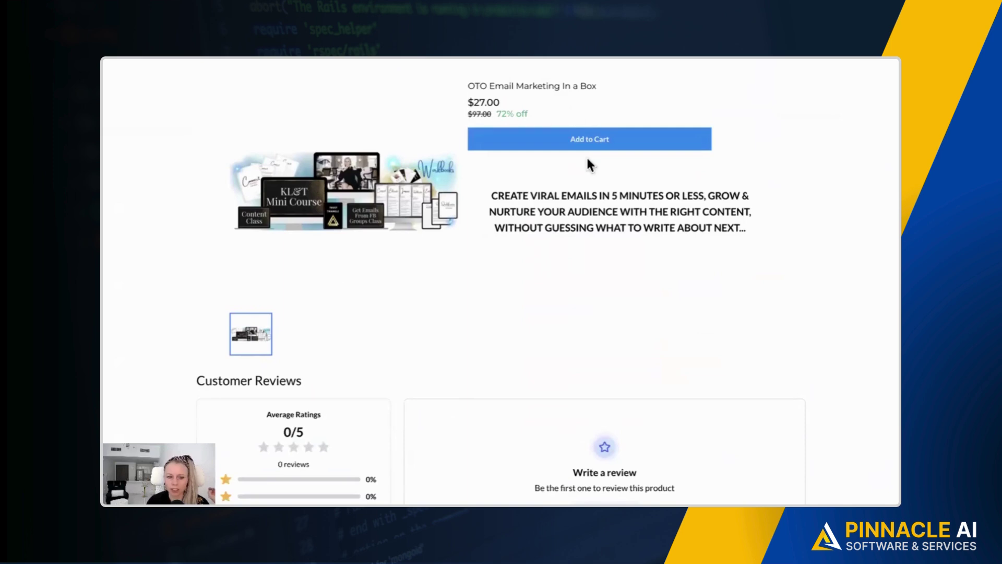
{"action": "scroll", "coordinate": [577, 261], "scroll_direction": "up", "scroll_amount": 2}
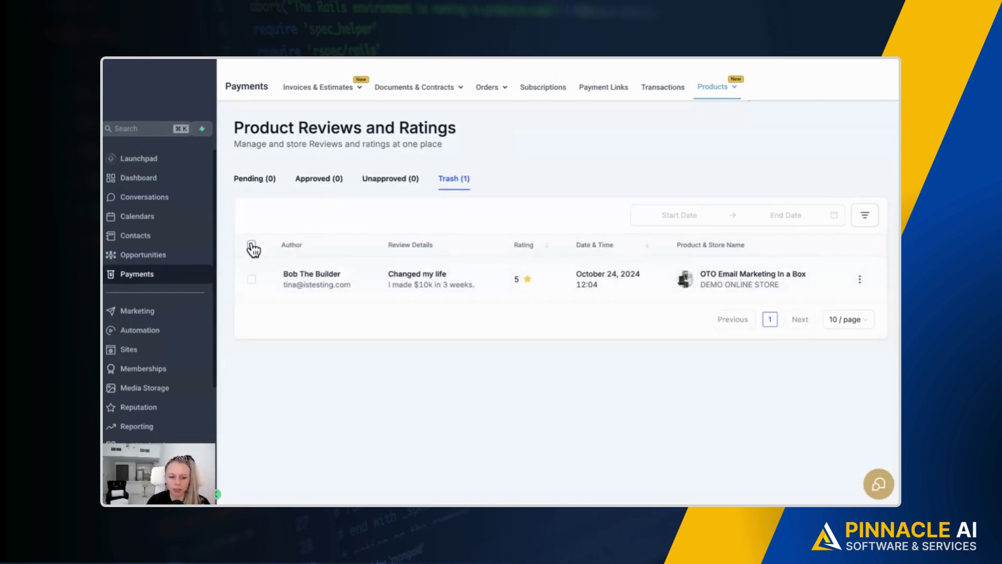
Tick the header checkbox on the Trash tab and open the Bulk Action dropdown.
{"action": "left_click", "coordinate": [252, 245]}
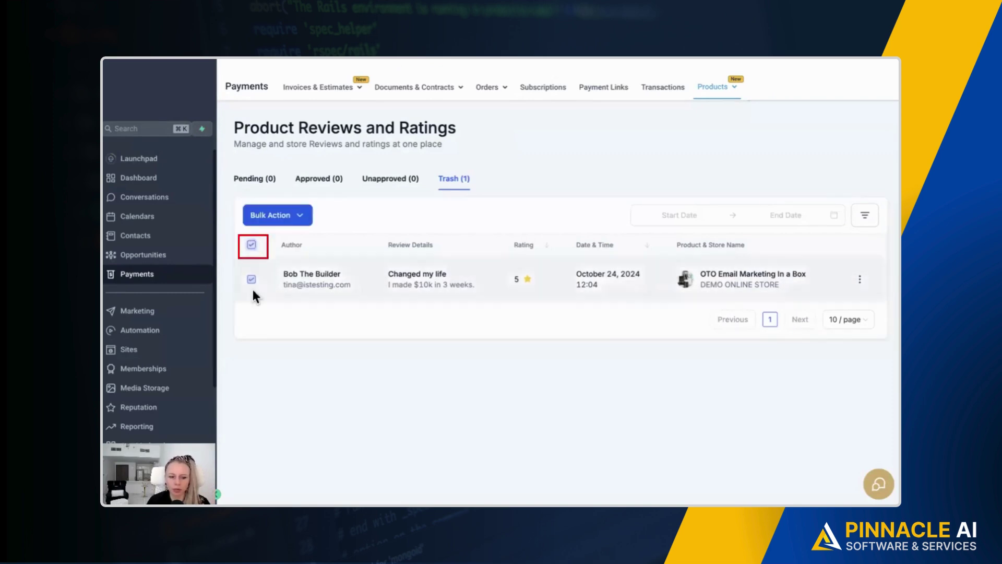
{"action": "left_click", "coordinate": [302, 218]}
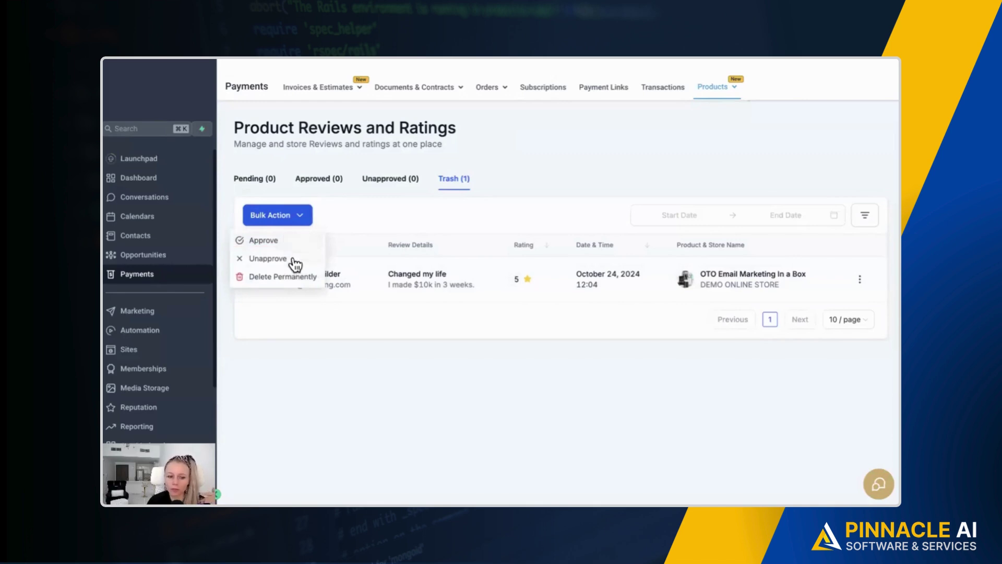